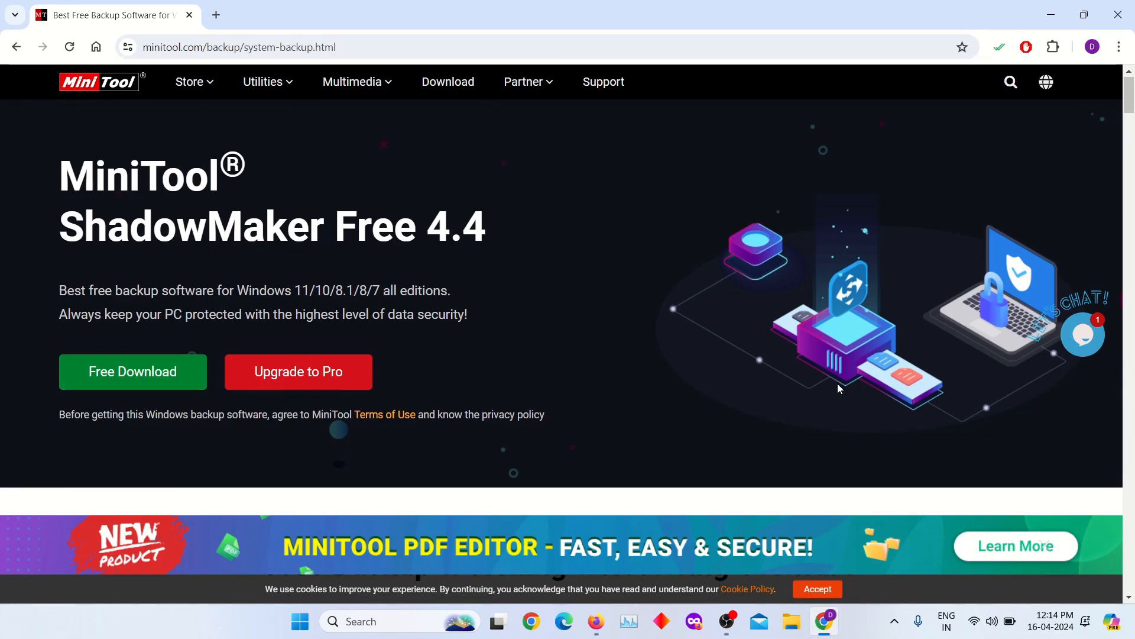
Read the MiniTool ShadowMaker Free overview of backup, cloning and restoring features, and start its free download.
scroll(838, 385, down, 5)
mouse_move(267, 294)
mouse_down()
mouse_move(763, 299)
mouse_move(869, 318)
mouse_up()
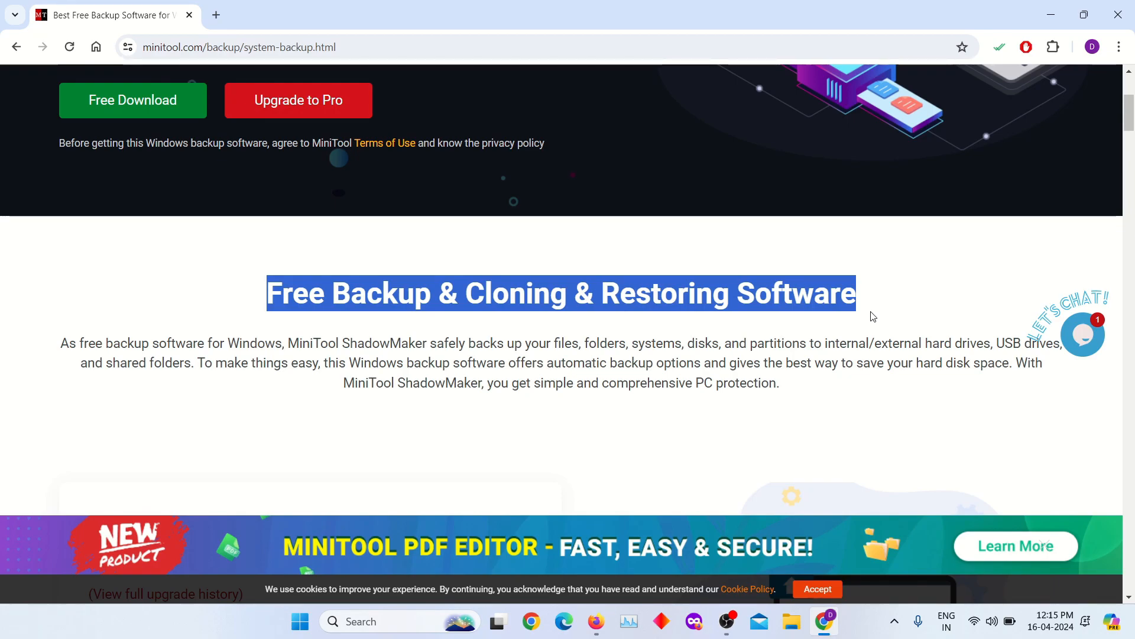
click(873, 317)
drag(60, 343, 812, 435)
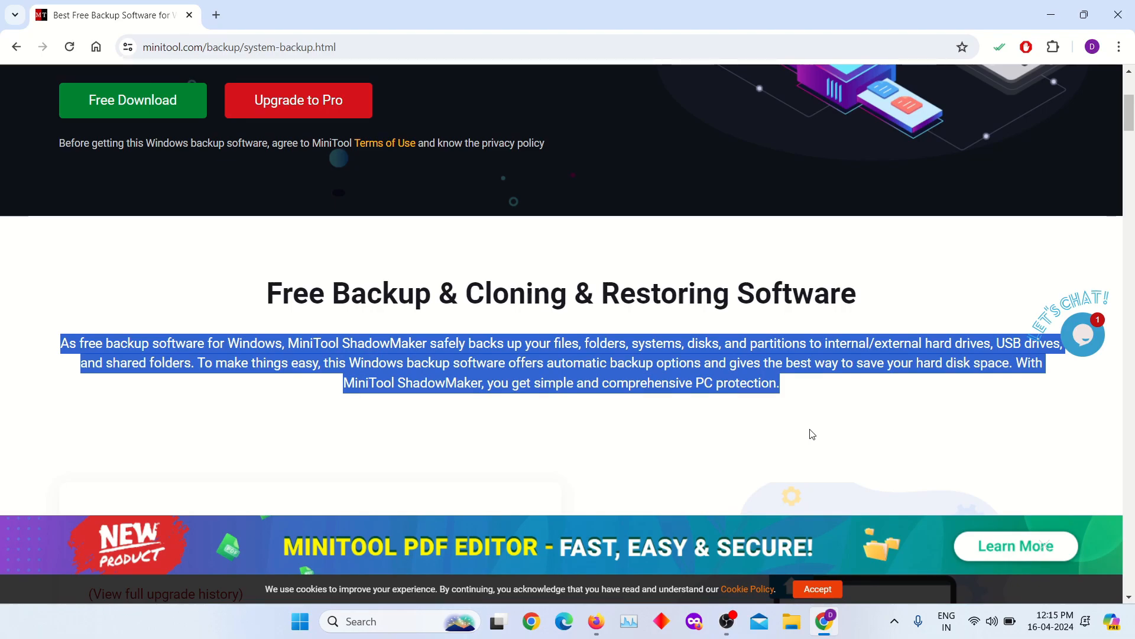
scroll(812, 435, up, 5)
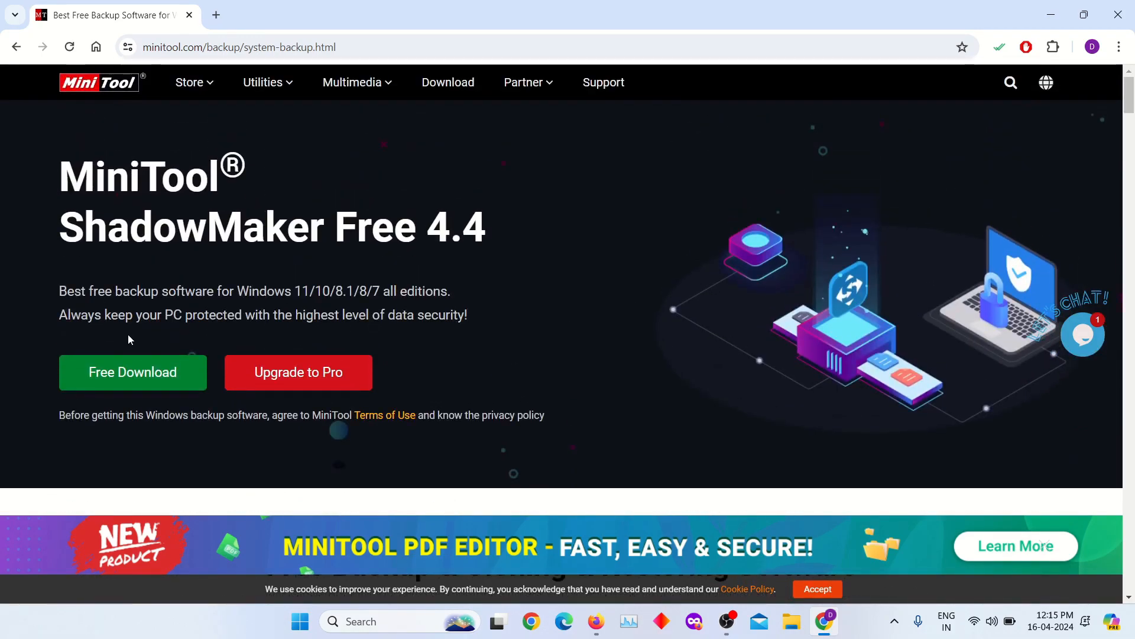
click(159, 379)
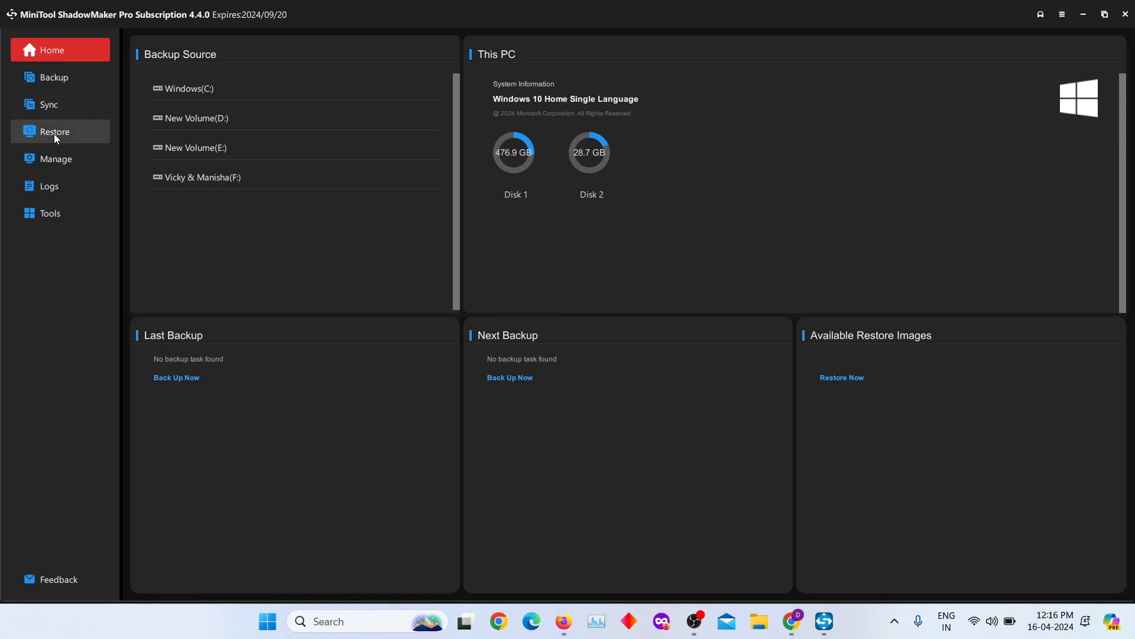
Set the backup source to Disk and Partitions, using the SYSTEM and Windows (C:) partitions of disk 1.
click(70, 84)
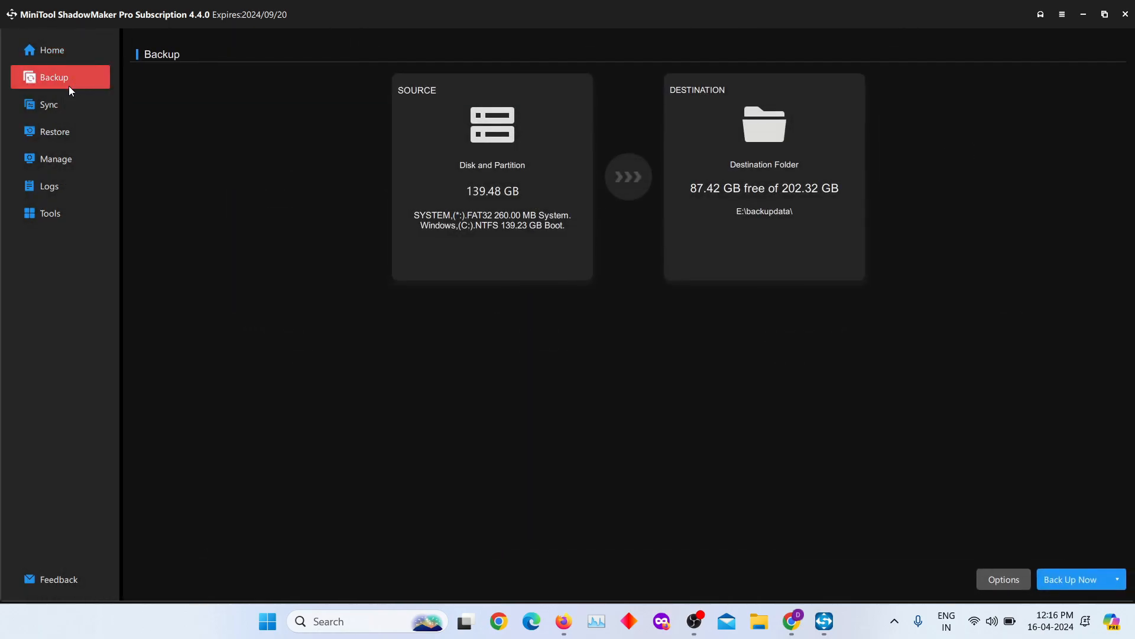
click(509, 196)
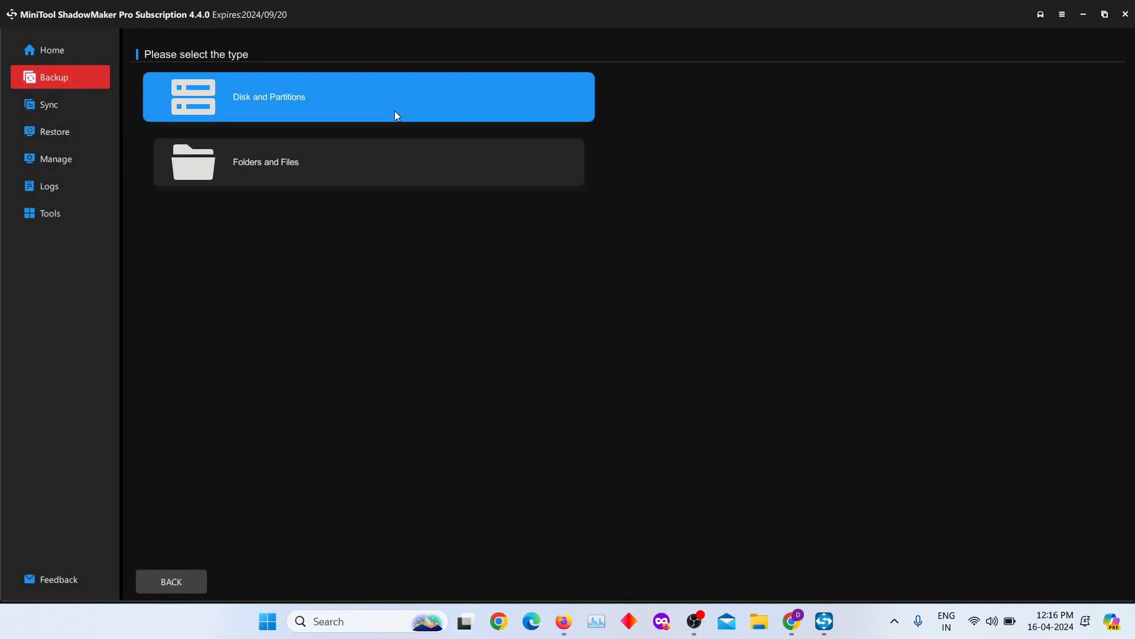
click(342, 110)
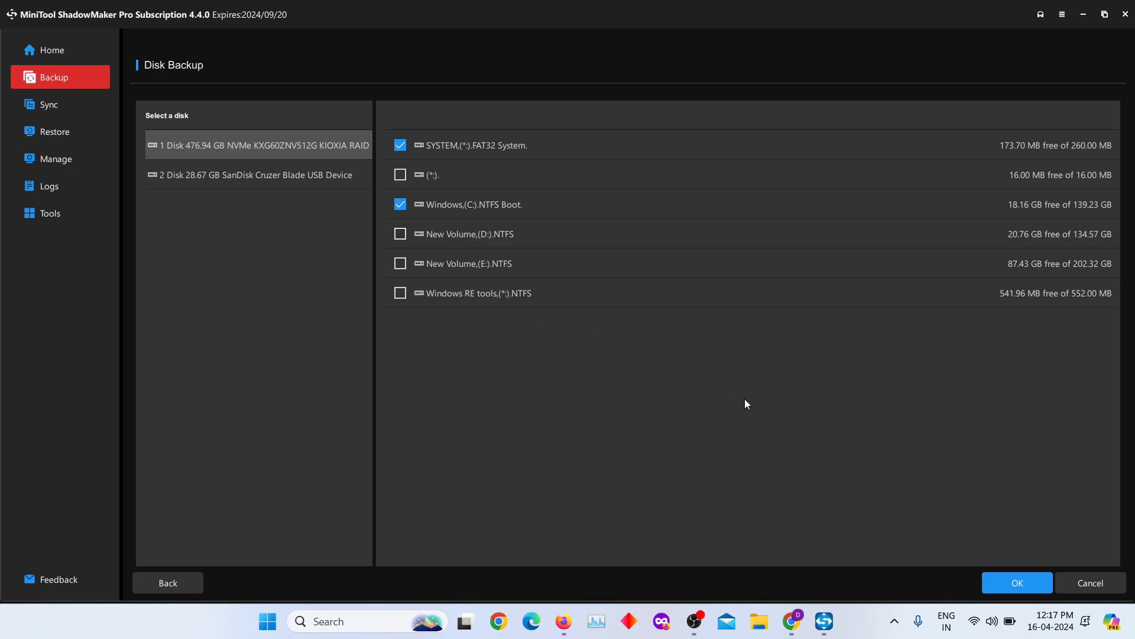
click(996, 587)
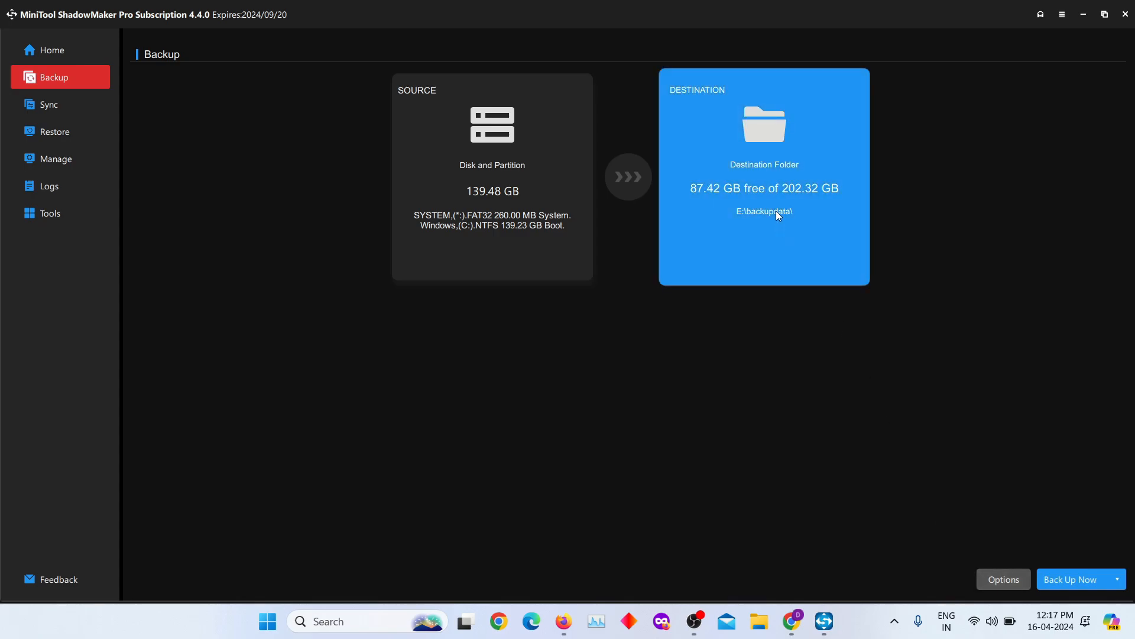
Change the backup destination to the root of New Volume (E:).
click(776, 211)
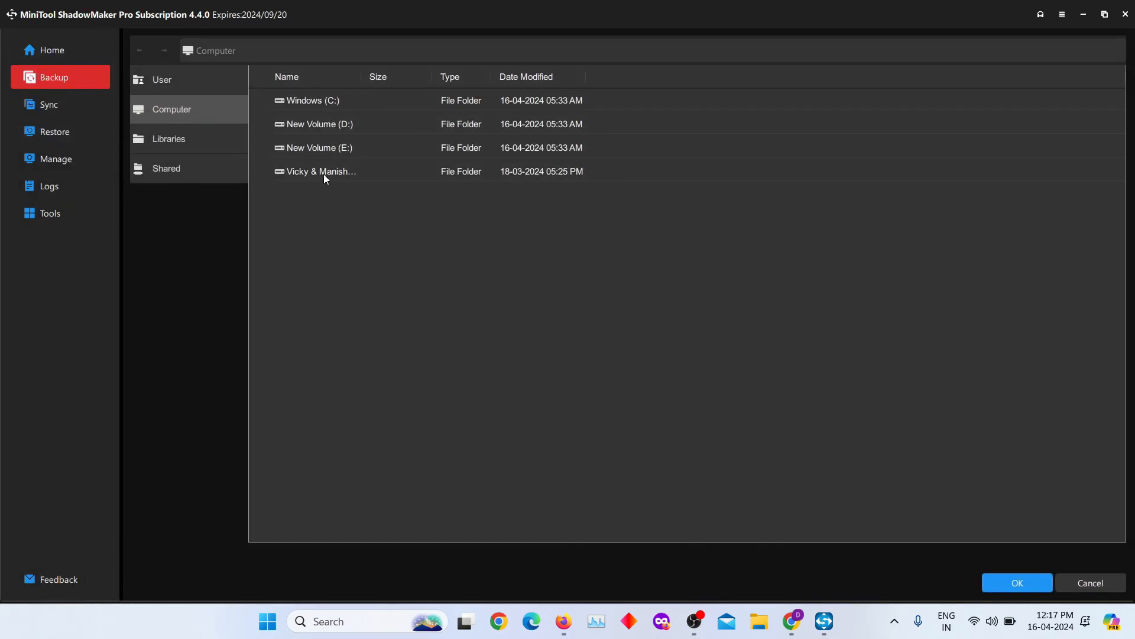
click(320, 151)
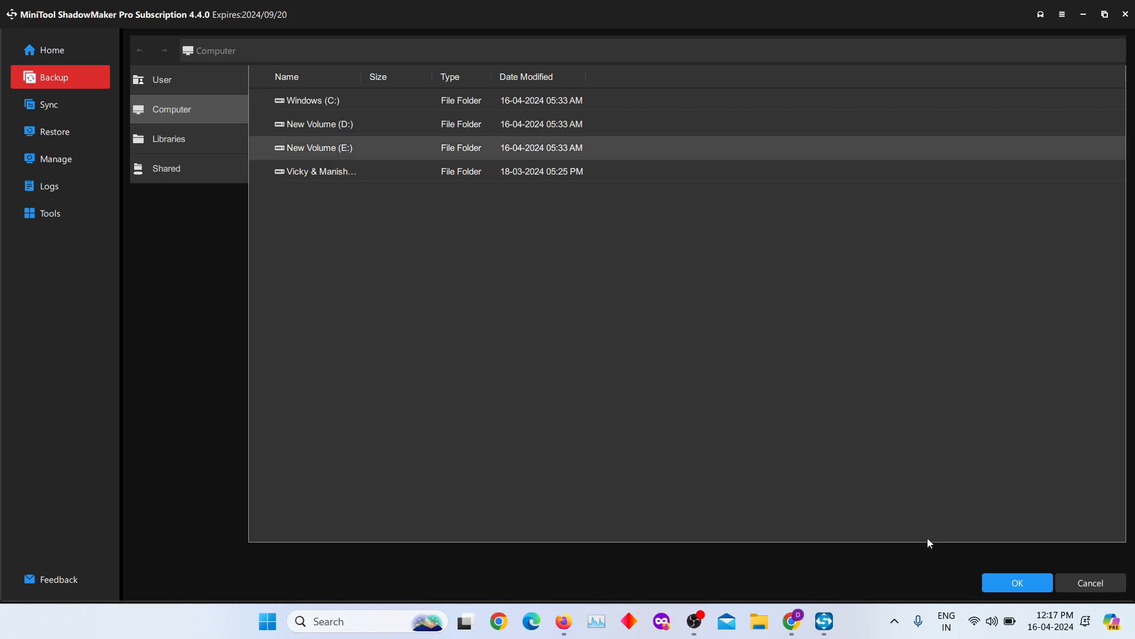
click(1005, 589)
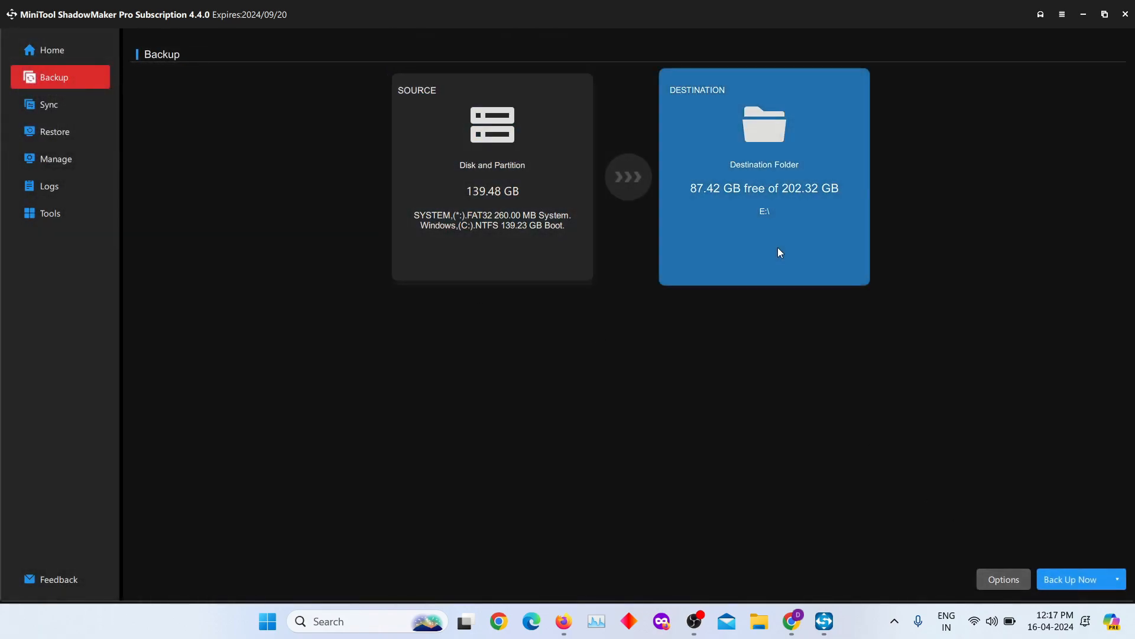
In the disk backup options, try Sector by sector backup and set the image creation mode back to Used sector backup.
click(1004, 579)
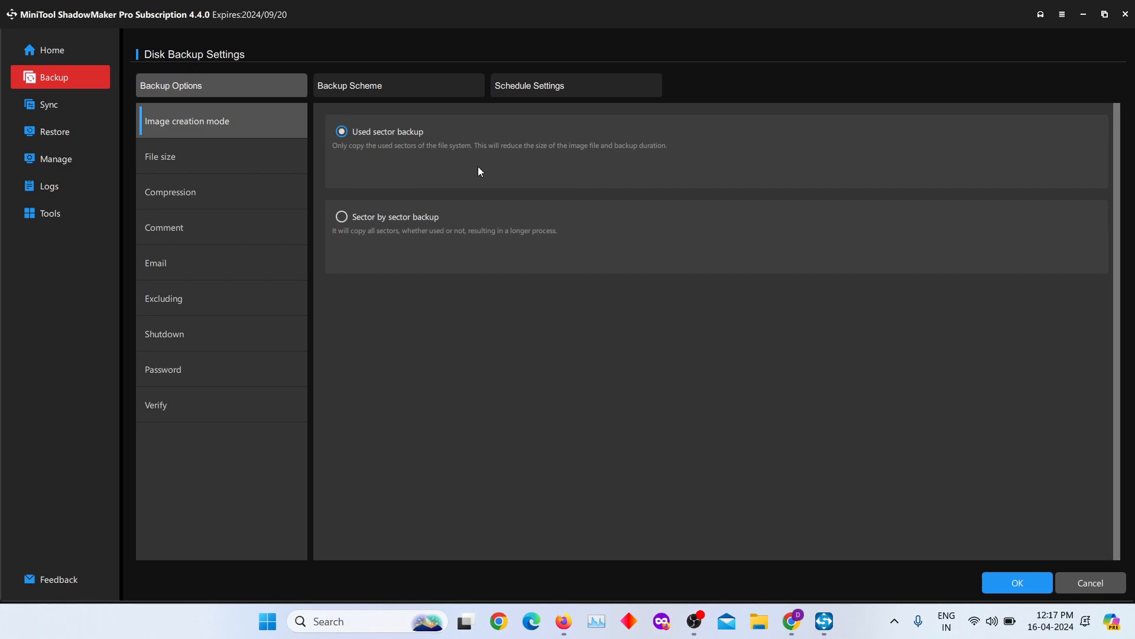
click(410, 223)
click(405, 139)
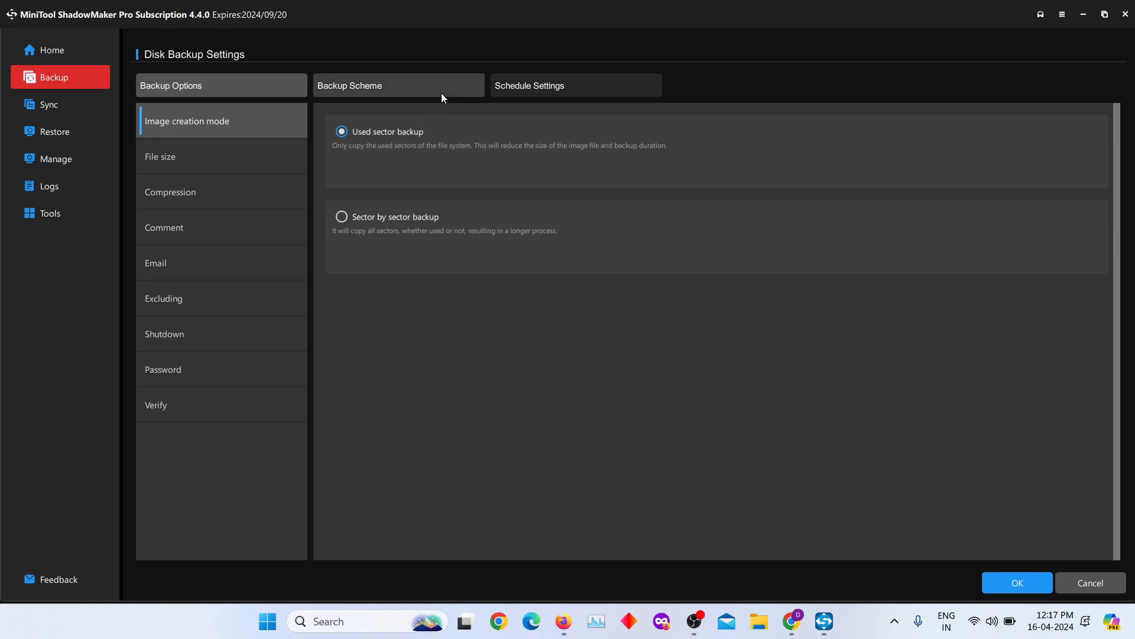
Enable the backup schedule, review the weekly, monthly and event choices, and apply a daily schedule that starts every 1 hour.
click(521, 90)
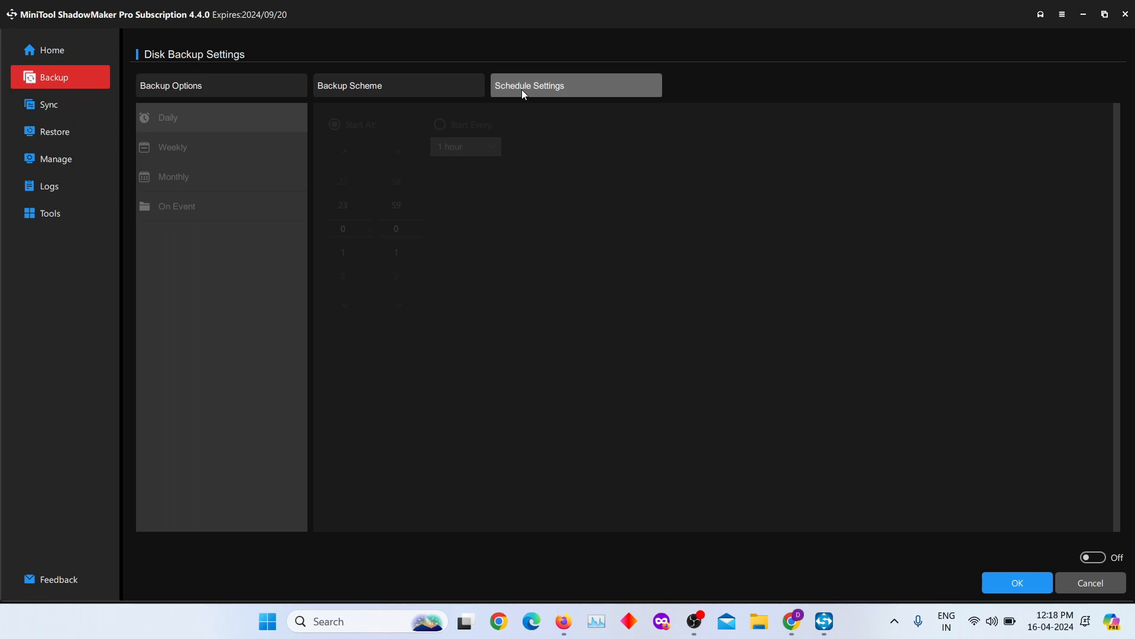
click(1095, 557)
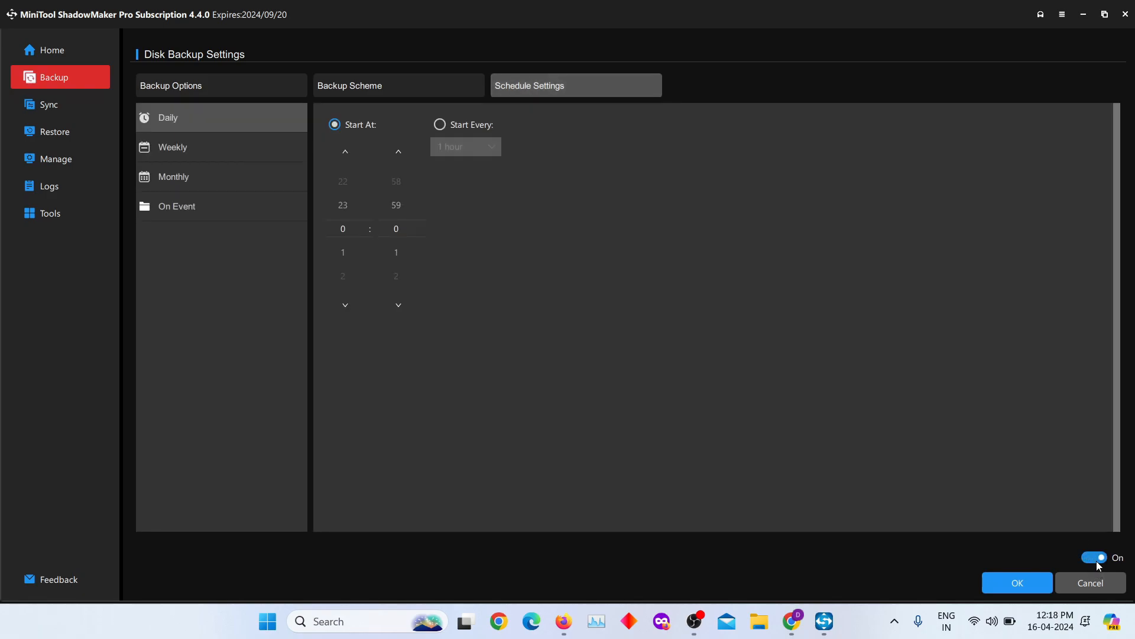
click(442, 123)
click(482, 150)
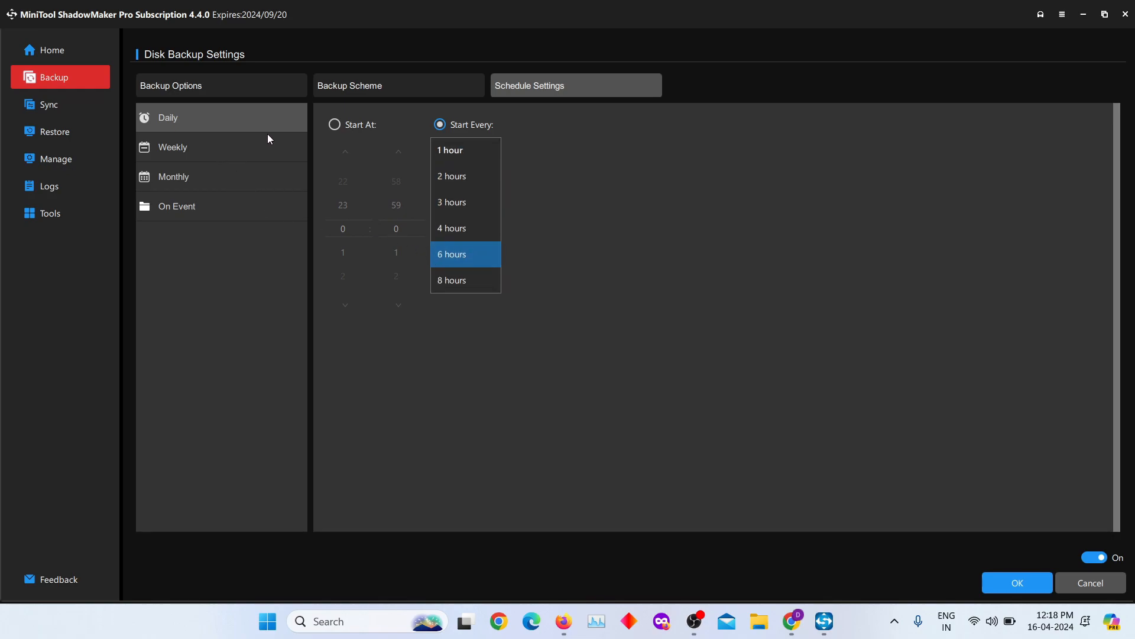
click(207, 148)
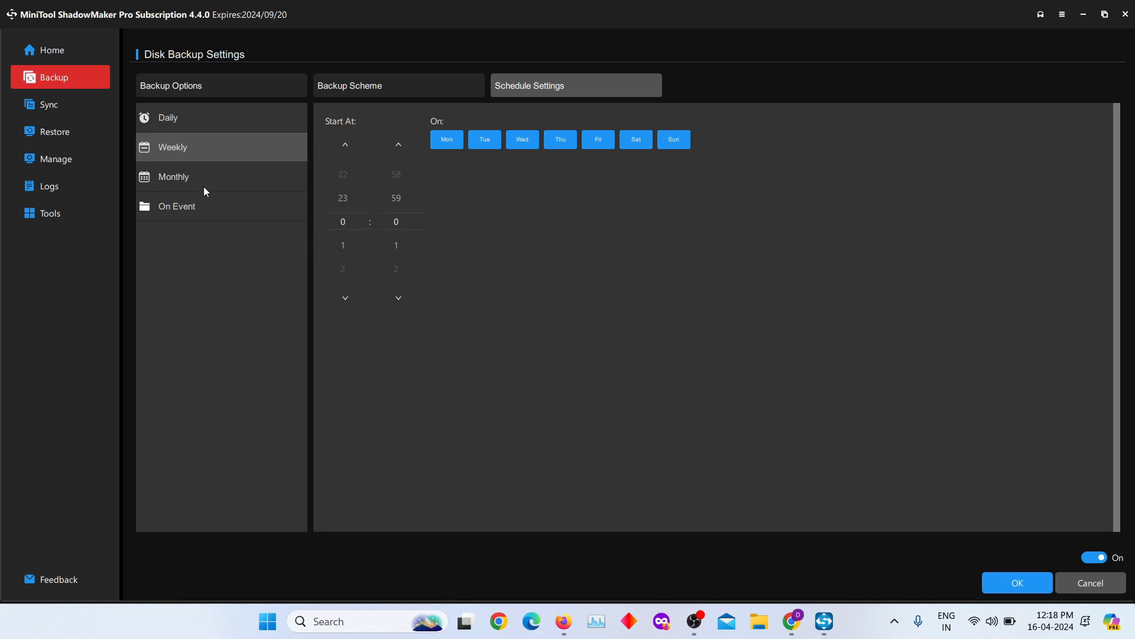
click(188, 180)
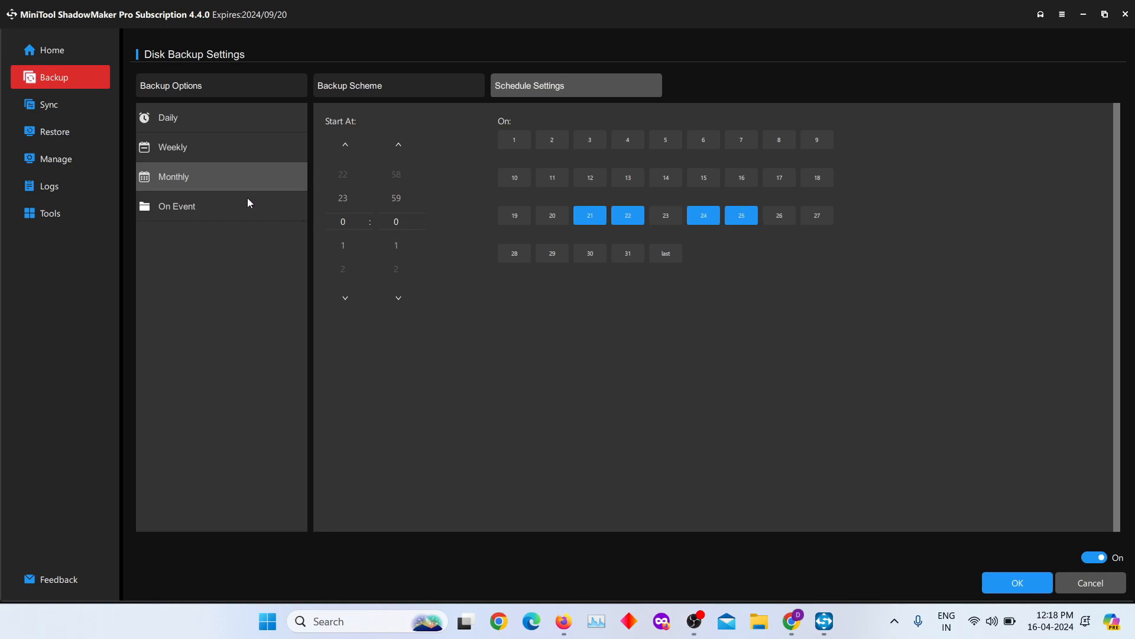
click(197, 204)
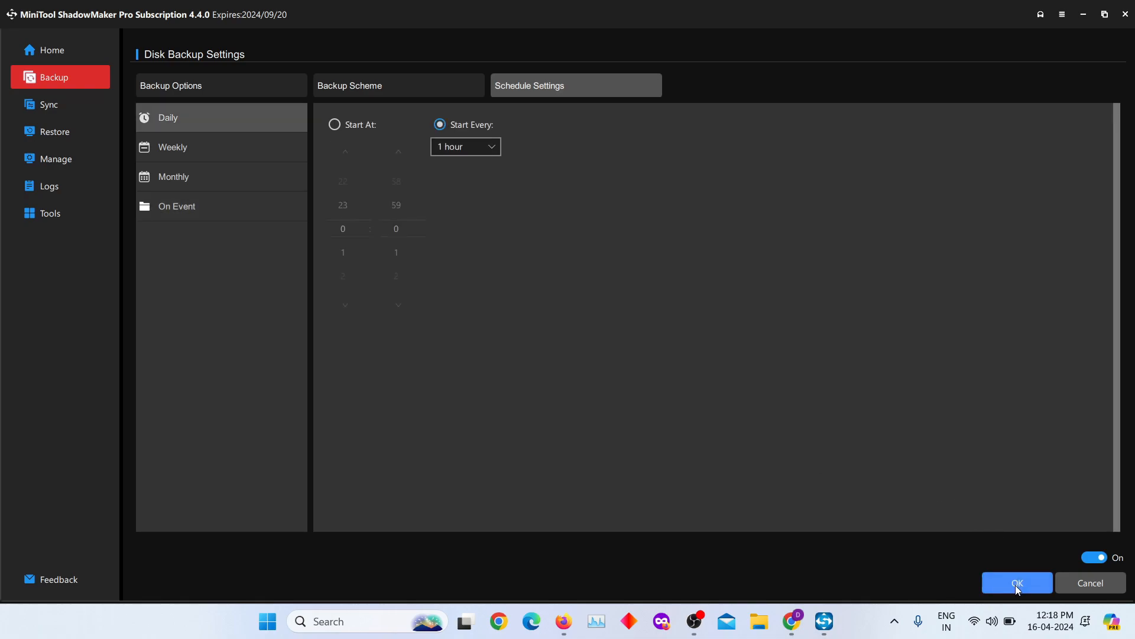
click(1016, 584)
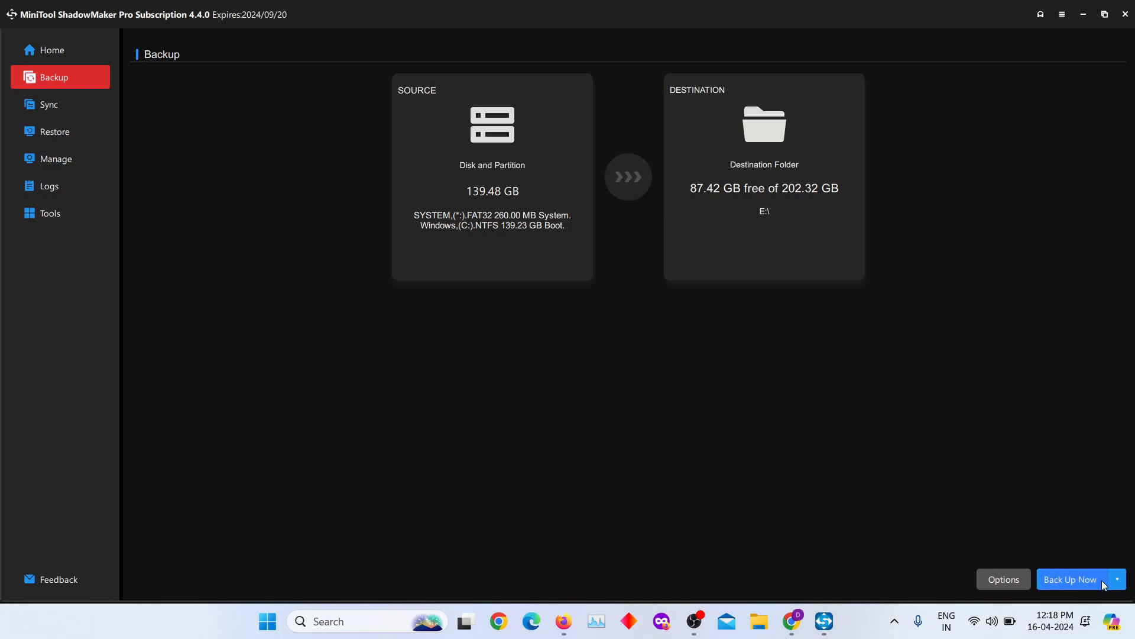
click(1117, 579)
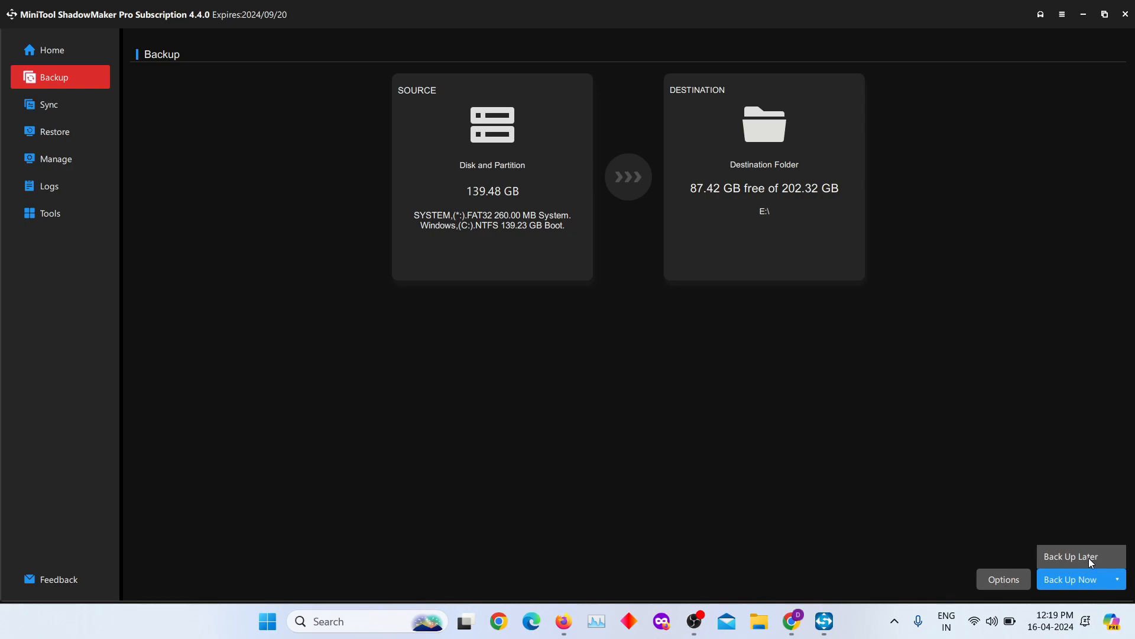
Set the sync source to the folder All on New Volume (D:).
click(64, 105)
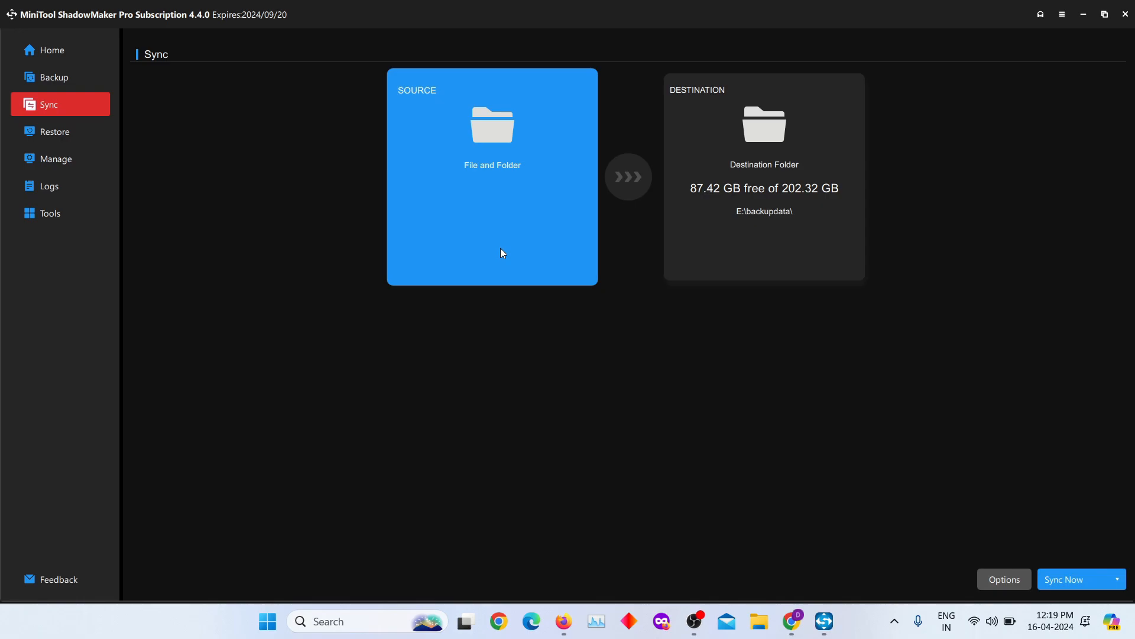
click(501, 251)
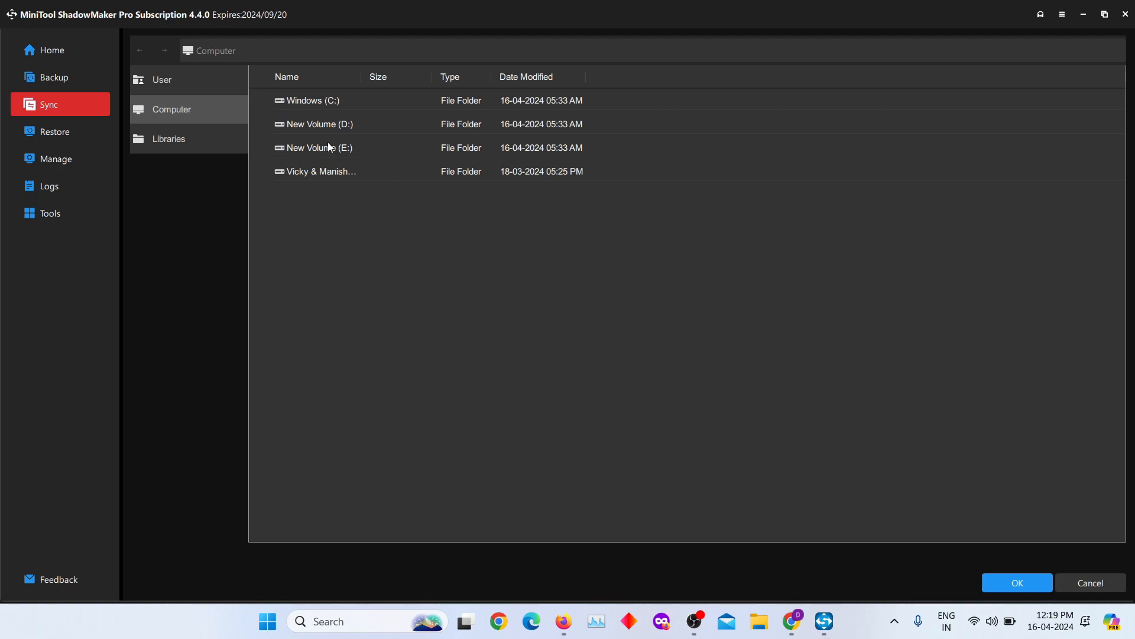
double_click(318, 128)
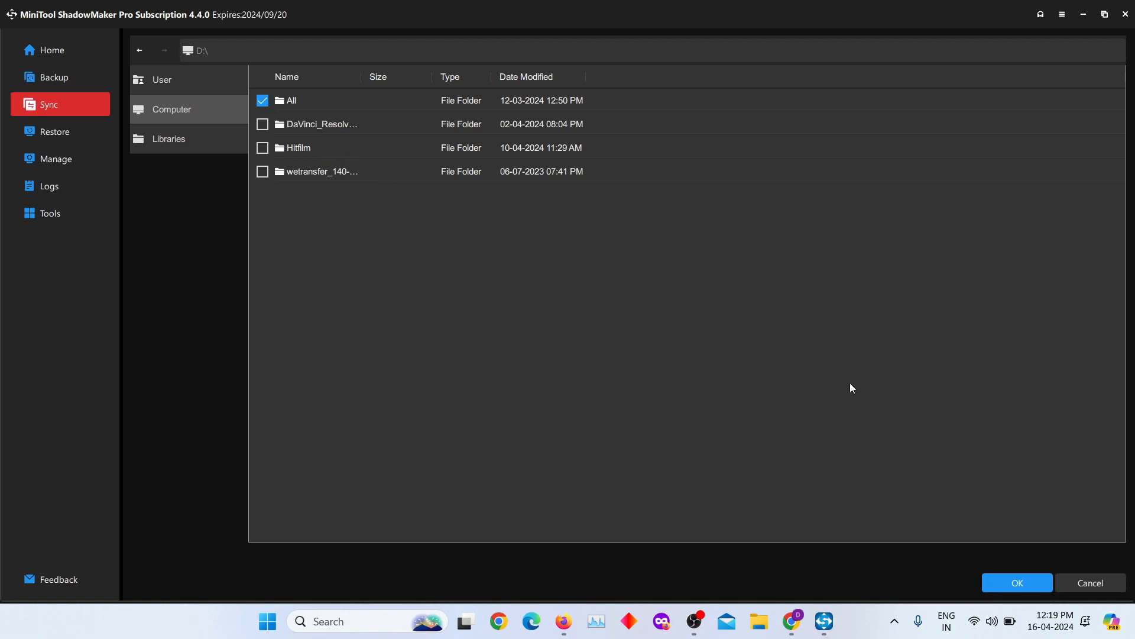
click(1012, 585)
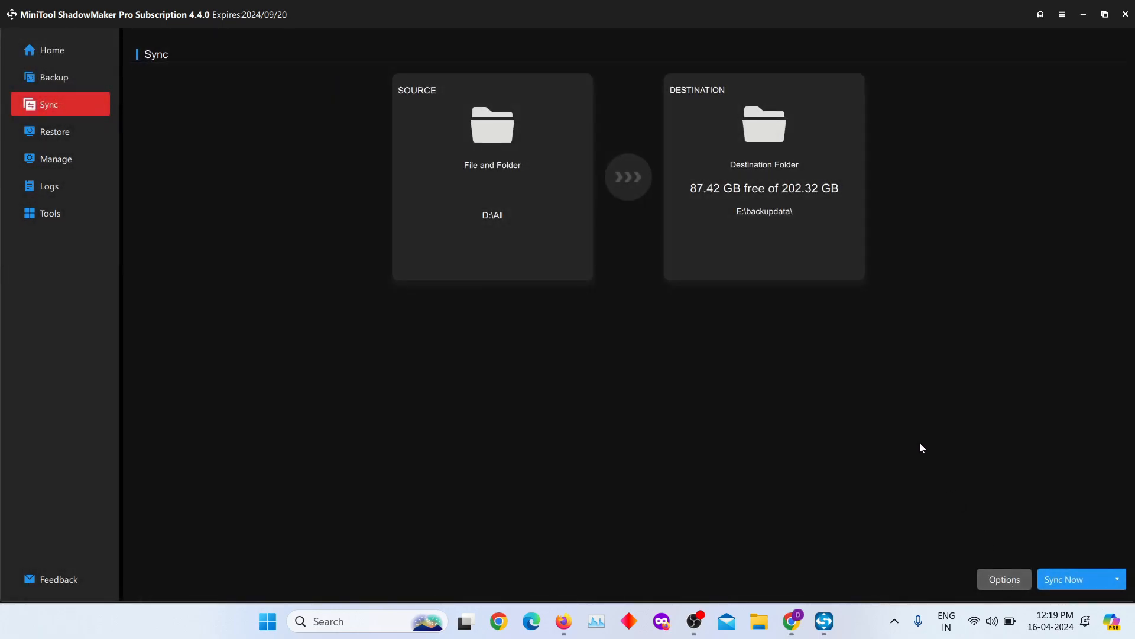
Change the sync destination folder to the root of New Volume (E:).
click(786, 246)
click(342, 150)
double_click(342, 150)
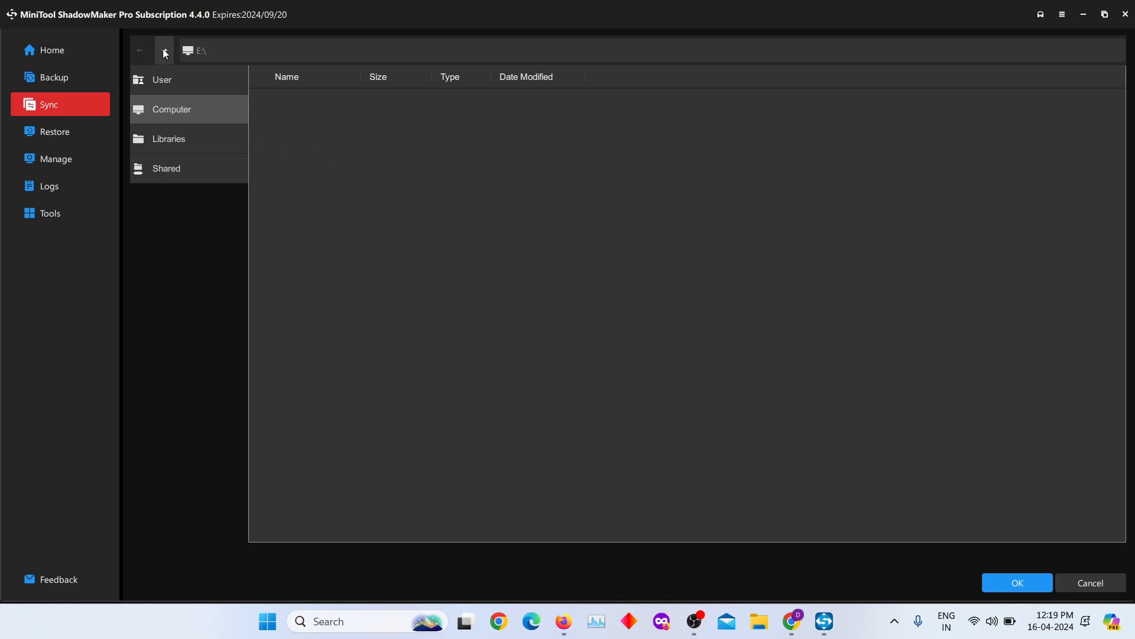
click(1006, 584)
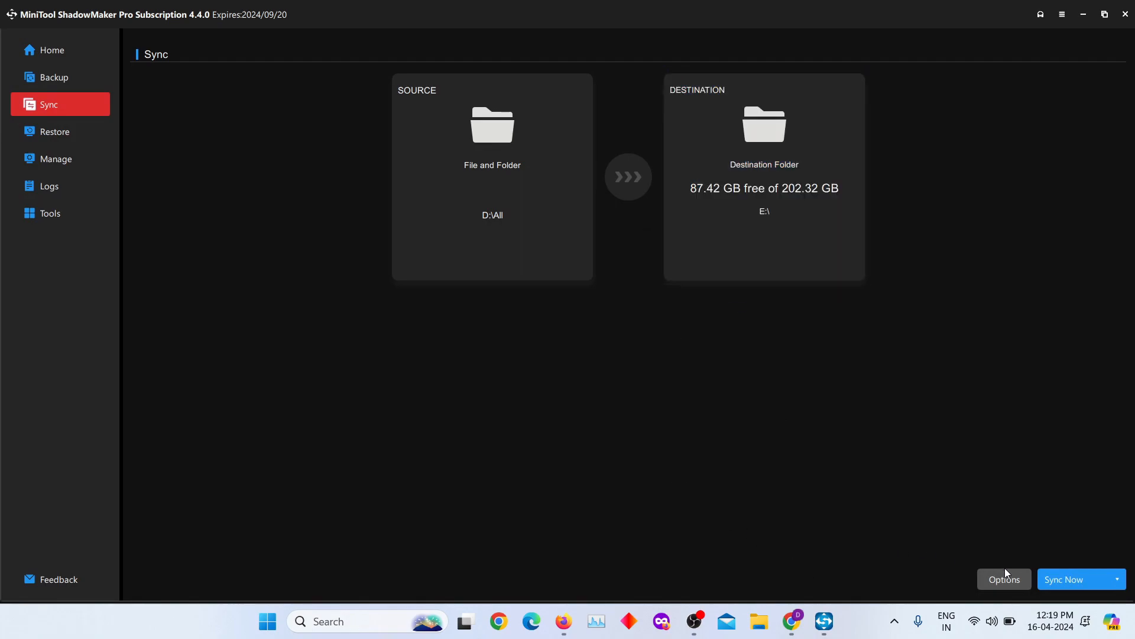
Review the file sync comparison criteria, the exclusion filter list and the choices for starting the sync.
click(1020, 583)
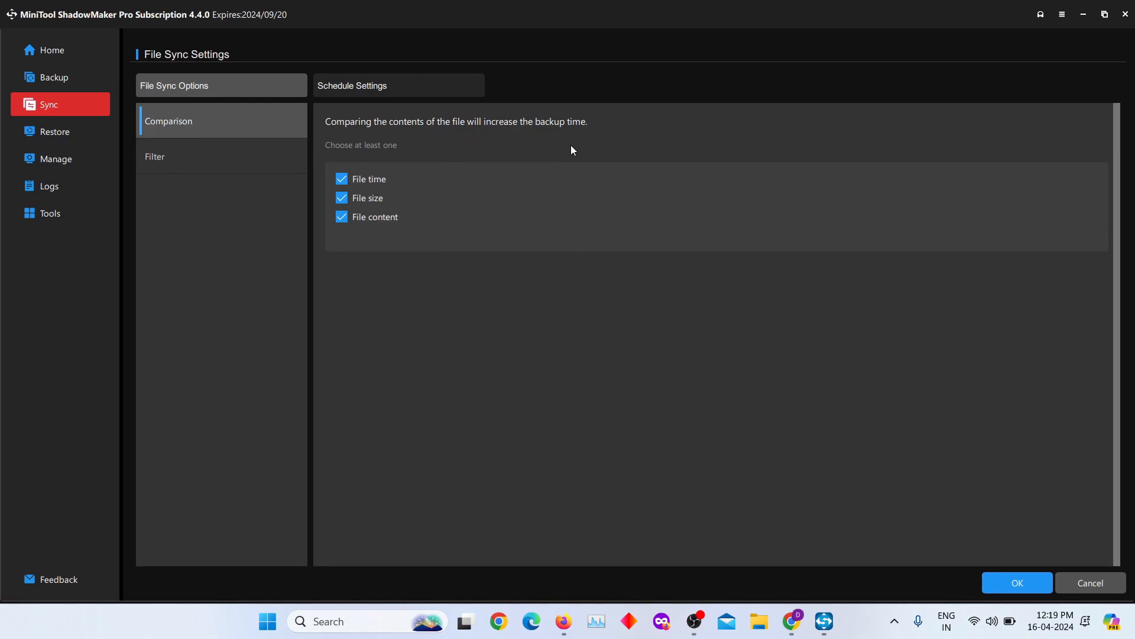
click(210, 156)
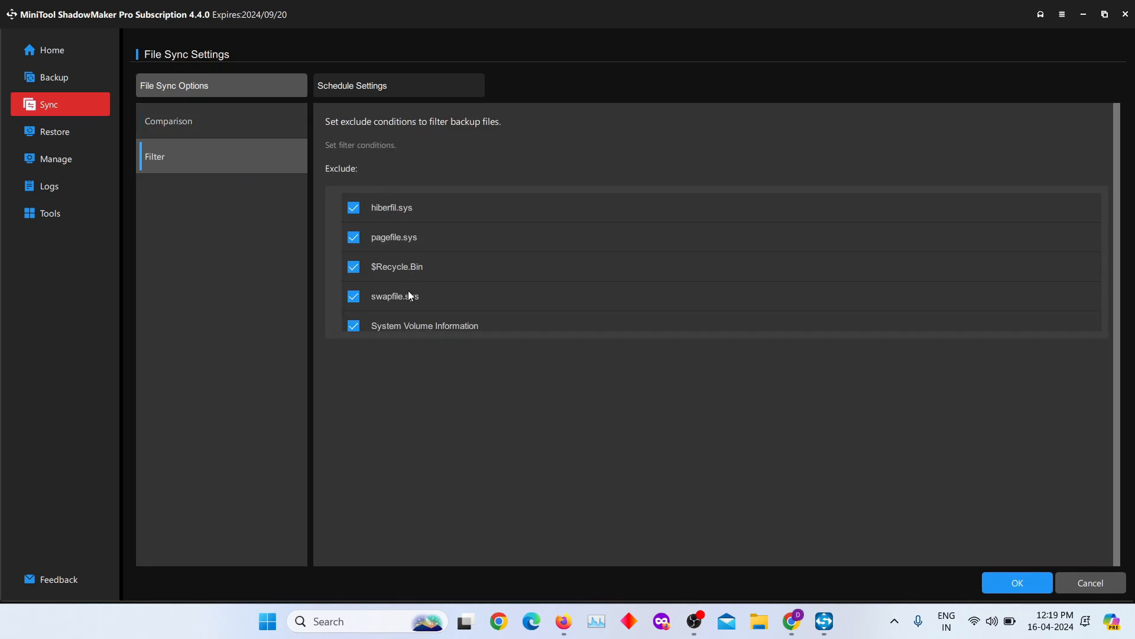
scroll(555, 284, down, 3)
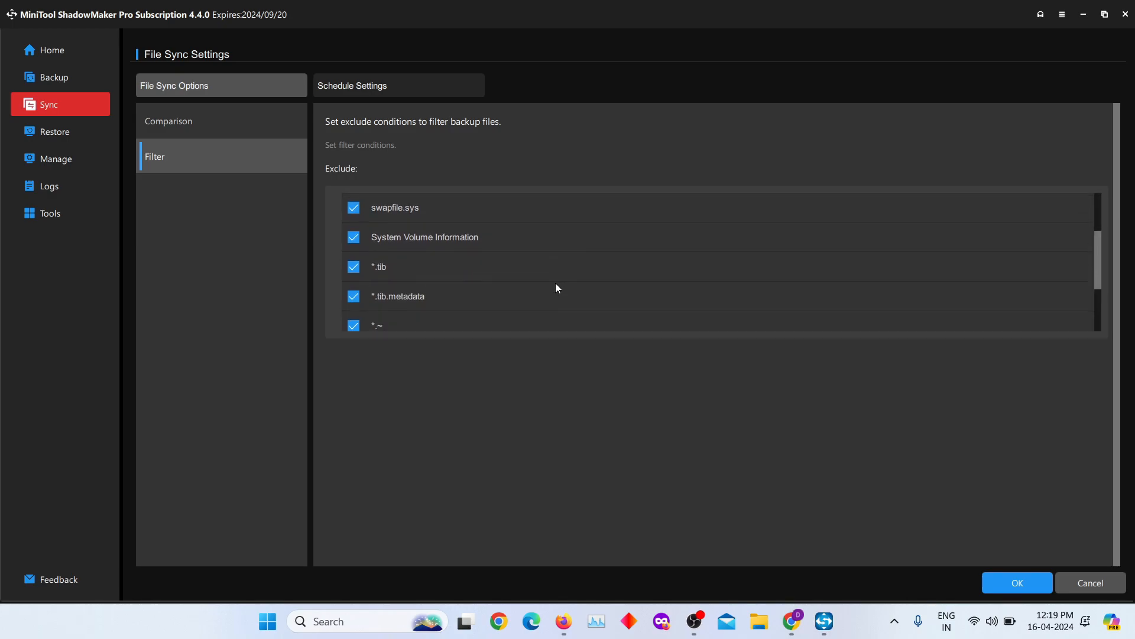
scroll(541, 303, up, 3)
scroll(540, 303, down, 3)
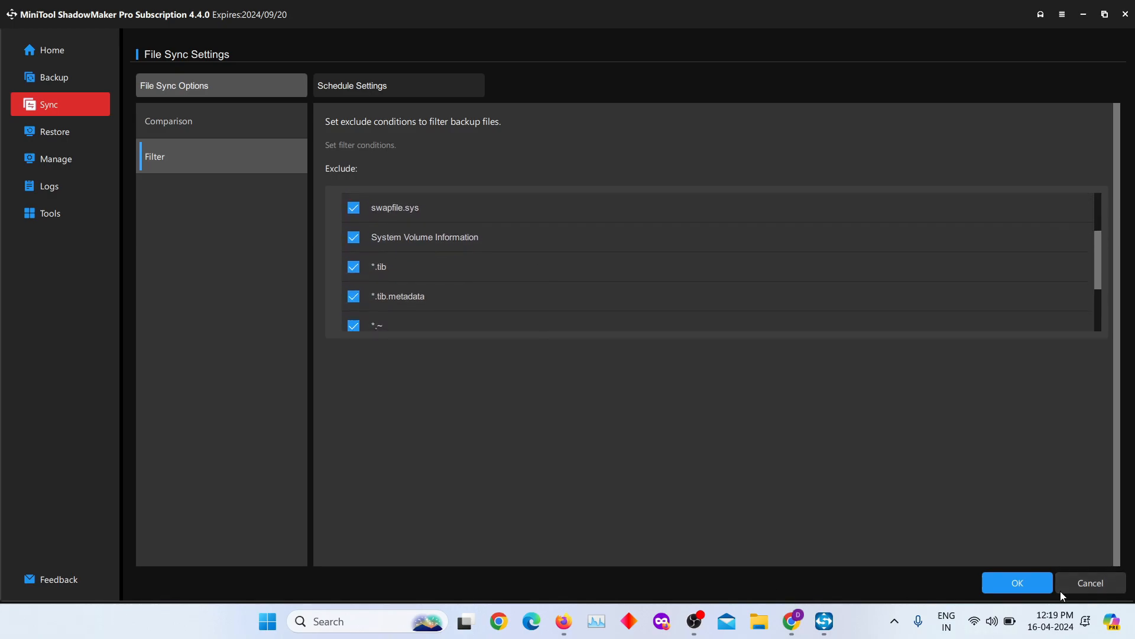
click(1020, 587)
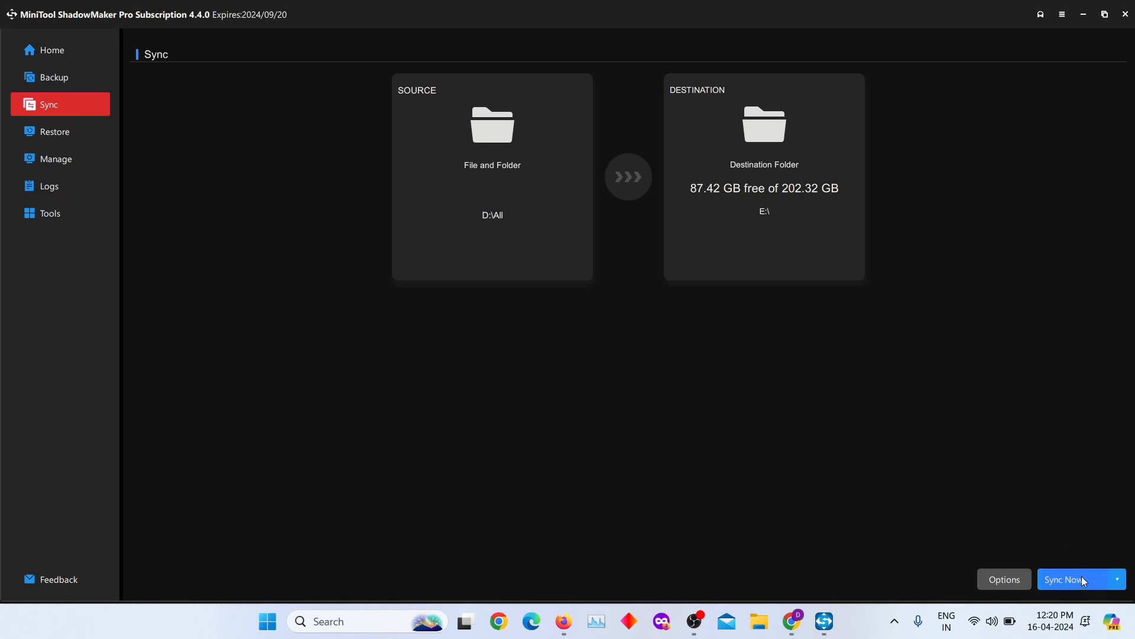
click(1118, 579)
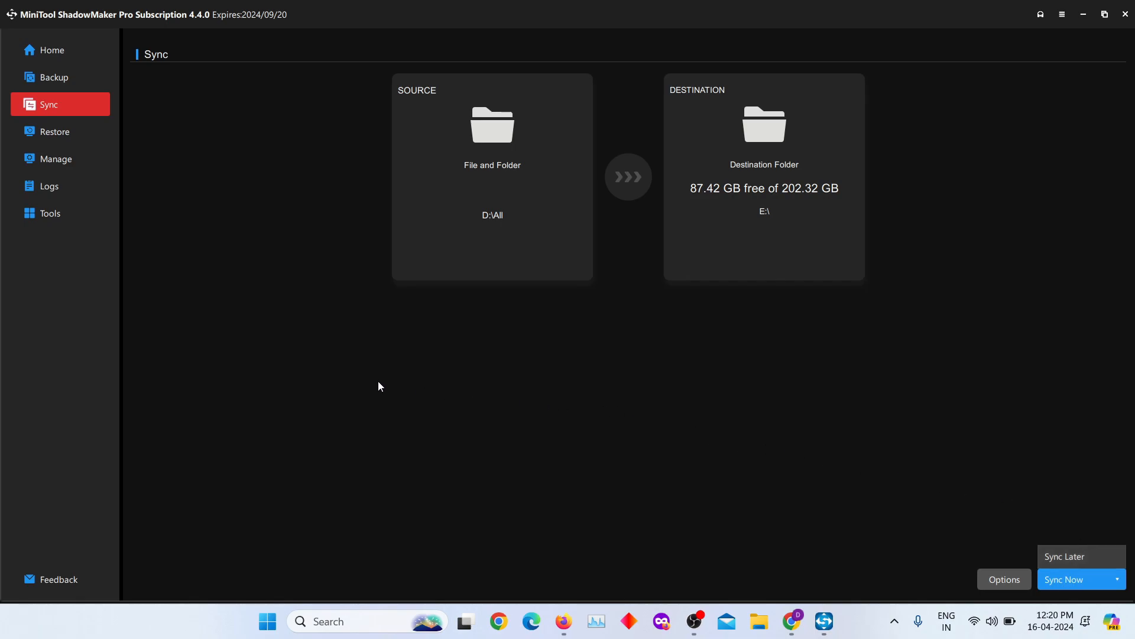
click(297, 339)
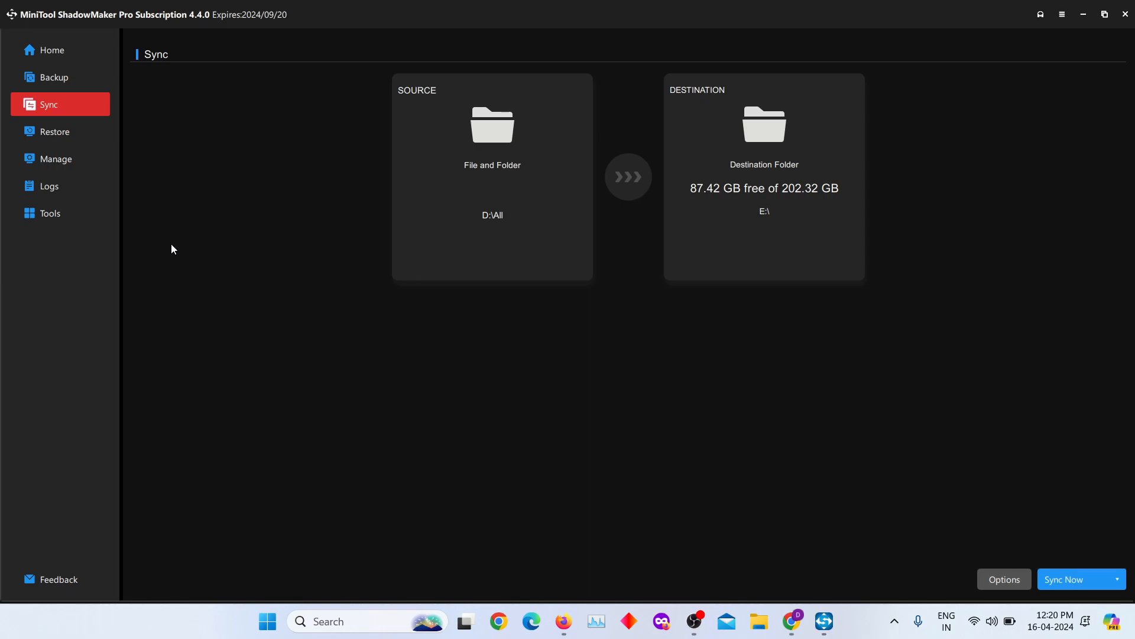
Try to add New Volume (D:) as a backup to restore from, and dismiss the resulting notice.
click(64, 129)
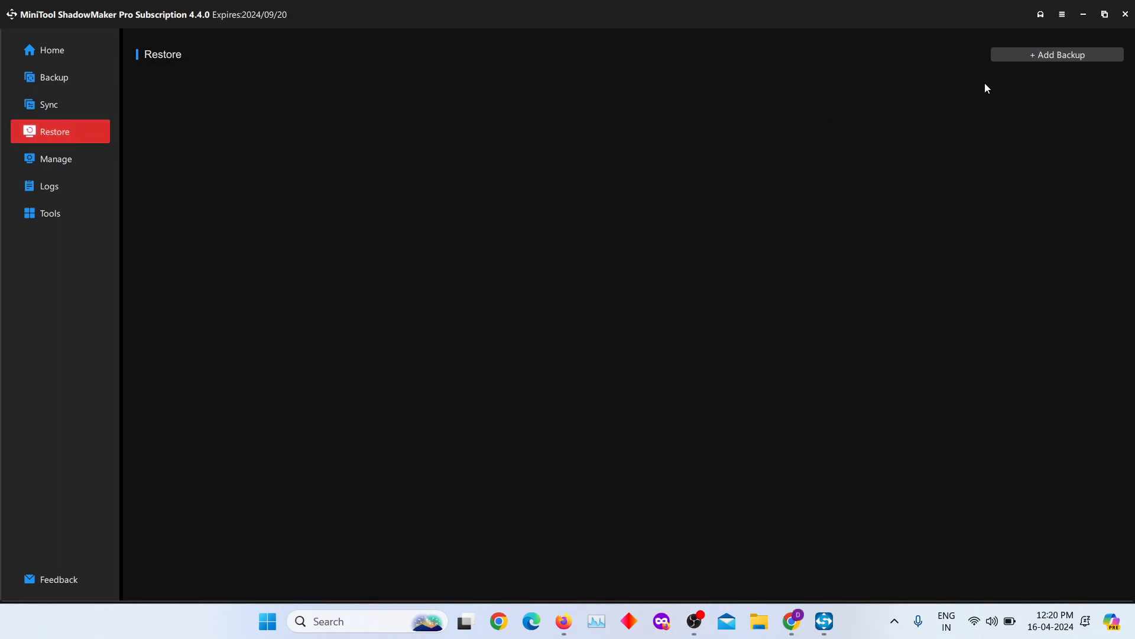
click(1024, 55)
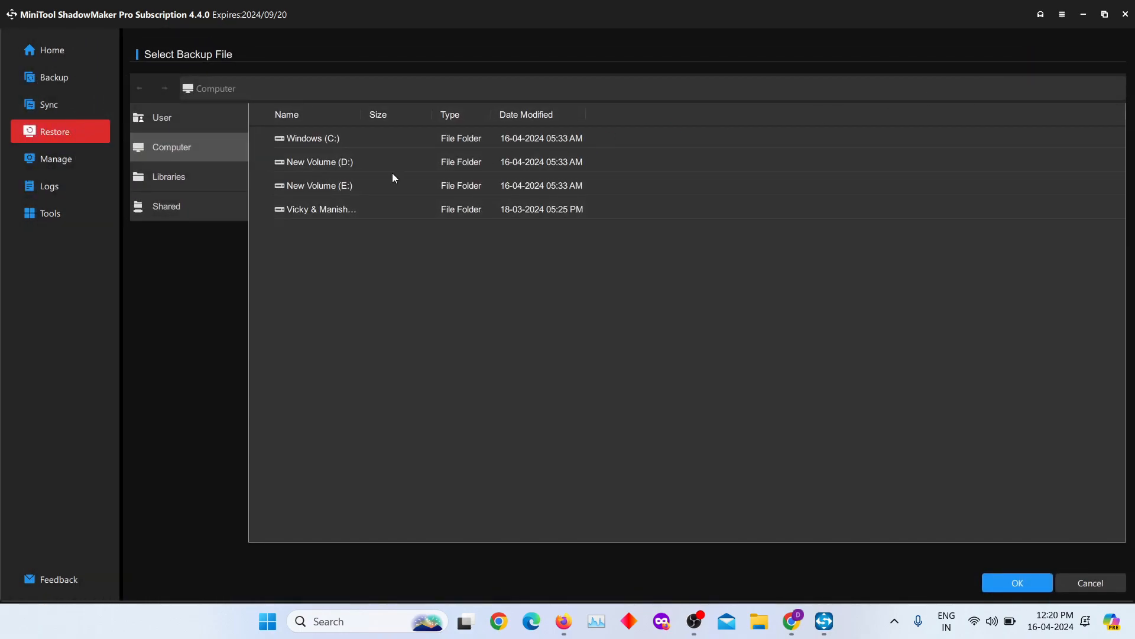
click(349, 162)
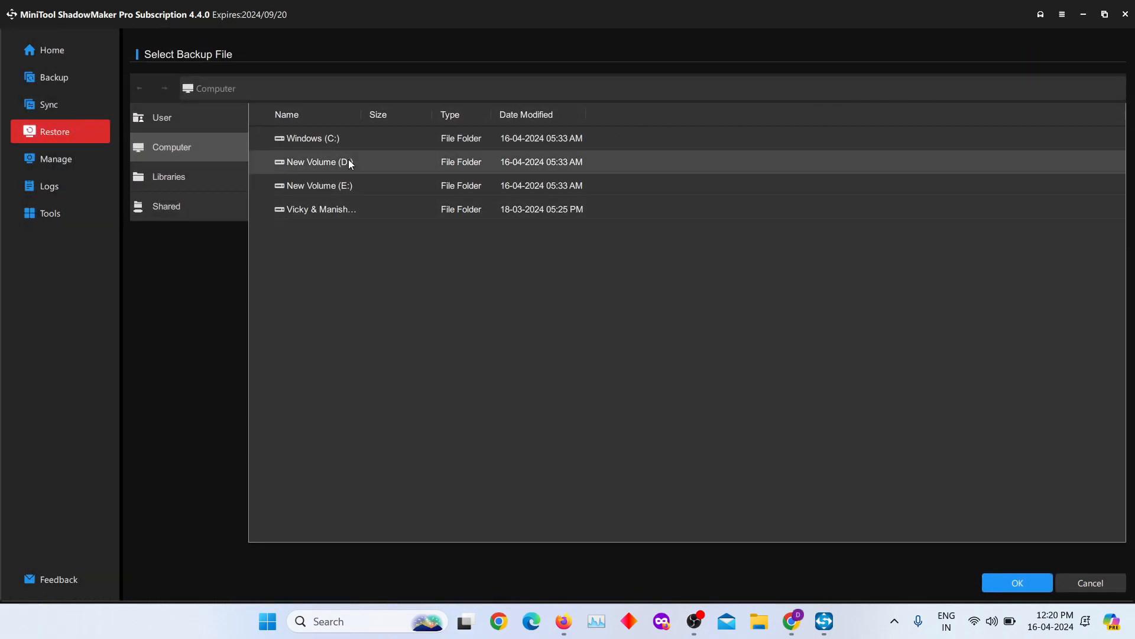
click(1008, 582)
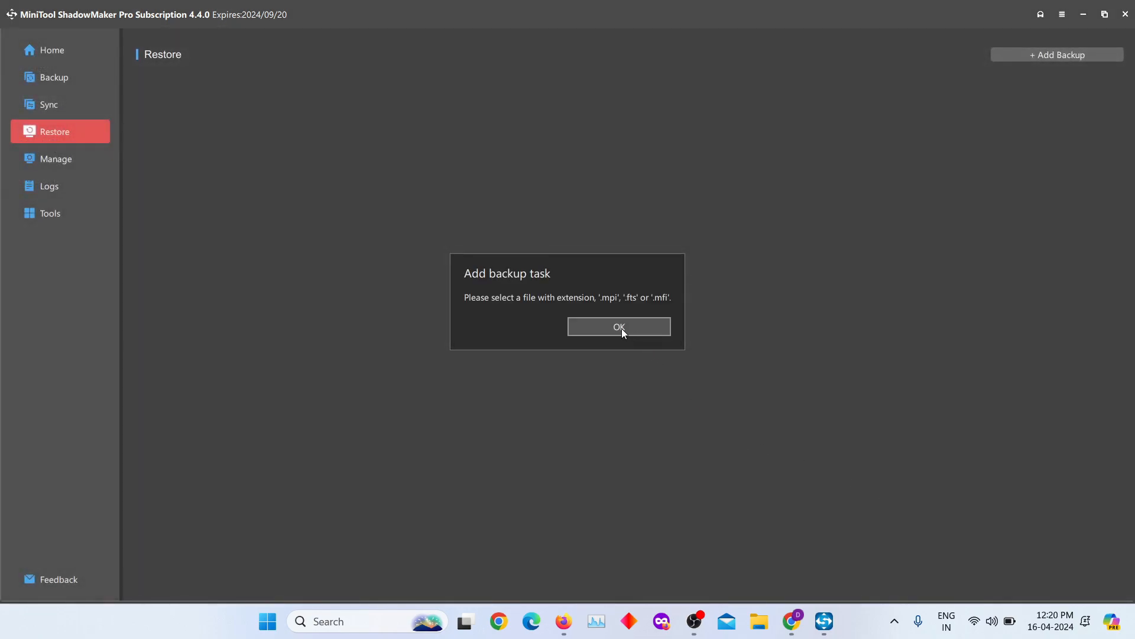
click(622, 329)
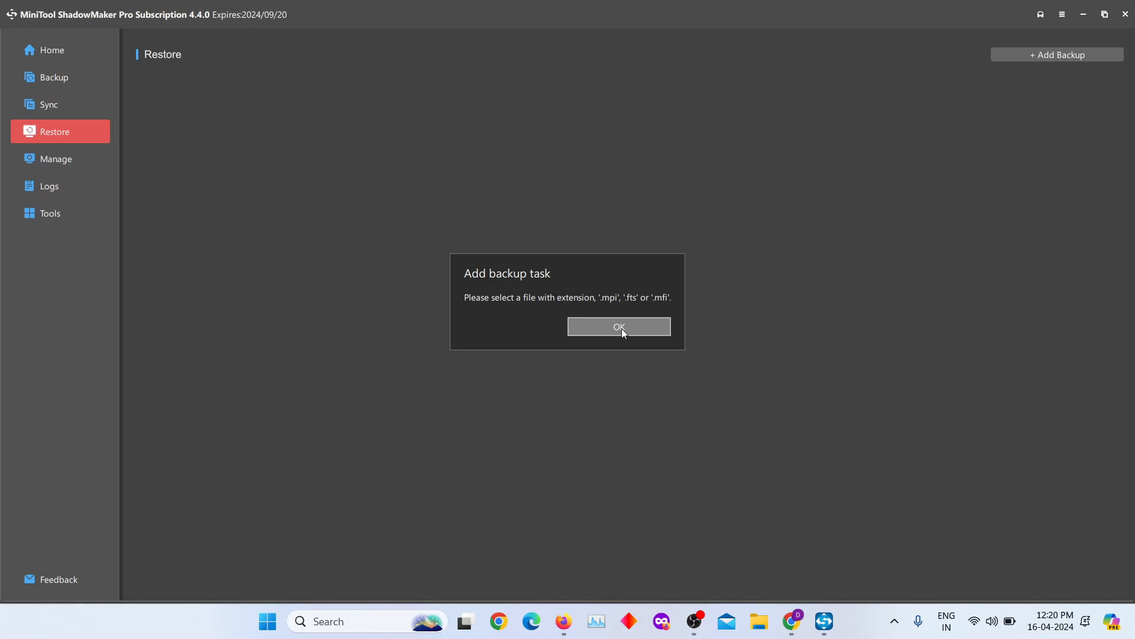
click(622, 328)
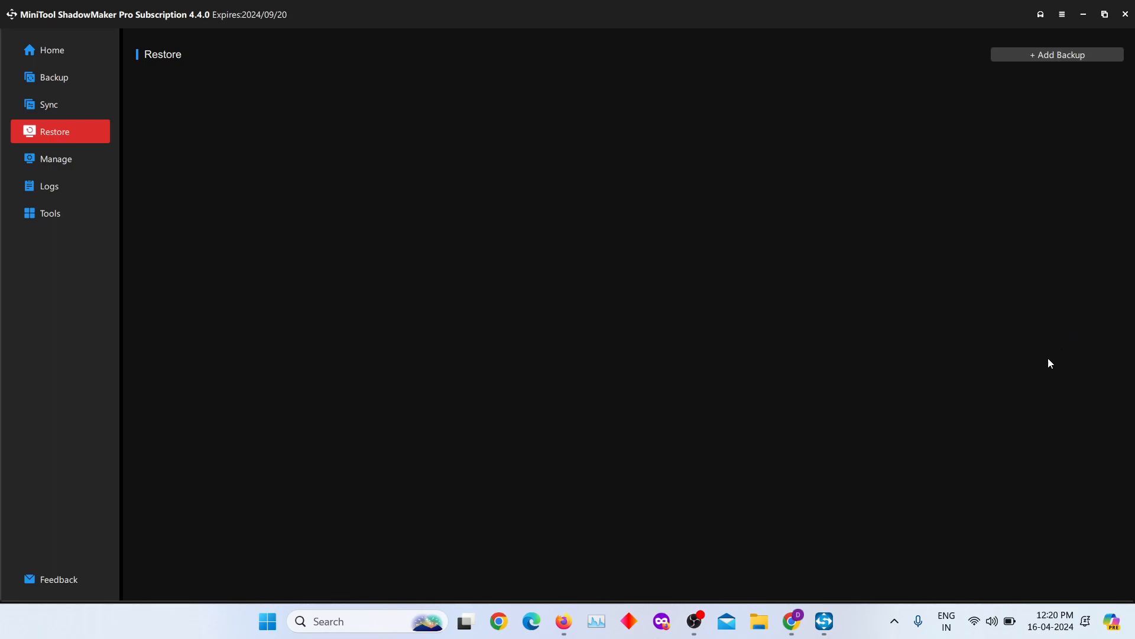
In the backup management page, enable shutting down the computer when all the running backup tasks are finished.
click(70, 159)
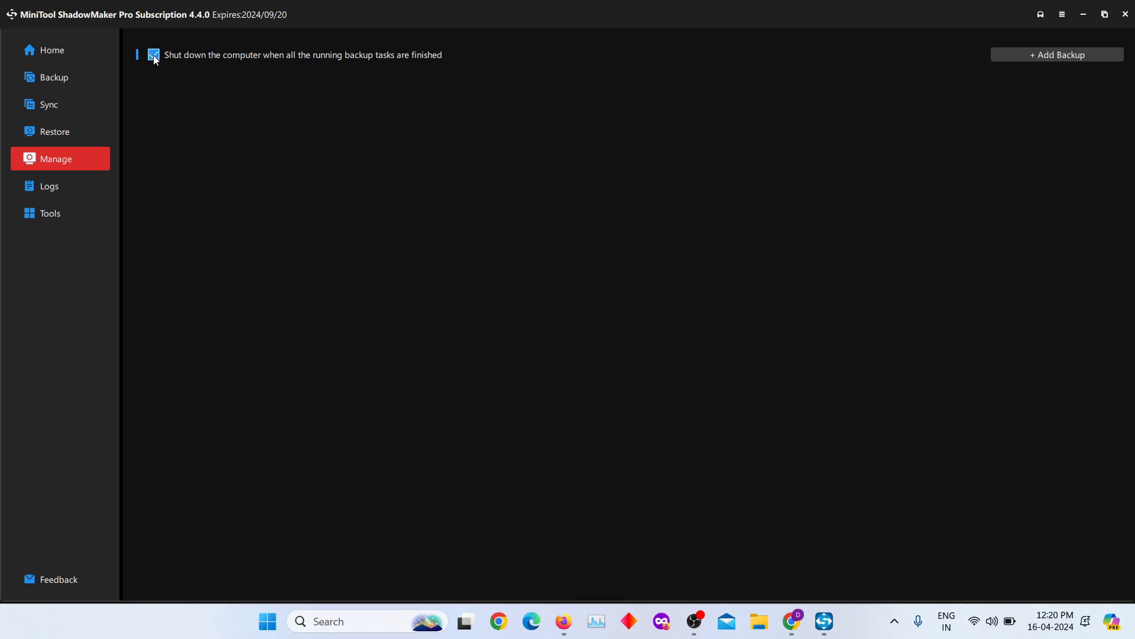
click(154, 55)
Review the time period choices for the task logs and the available tools, and return to the home overview.
click(73, 184)
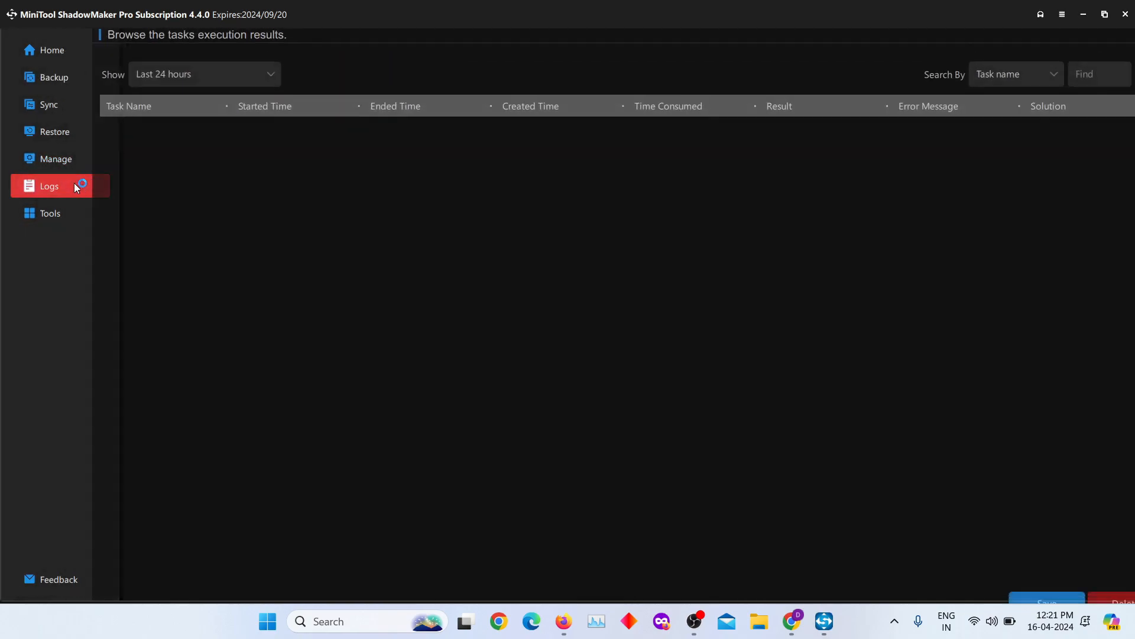
click(279, 93)
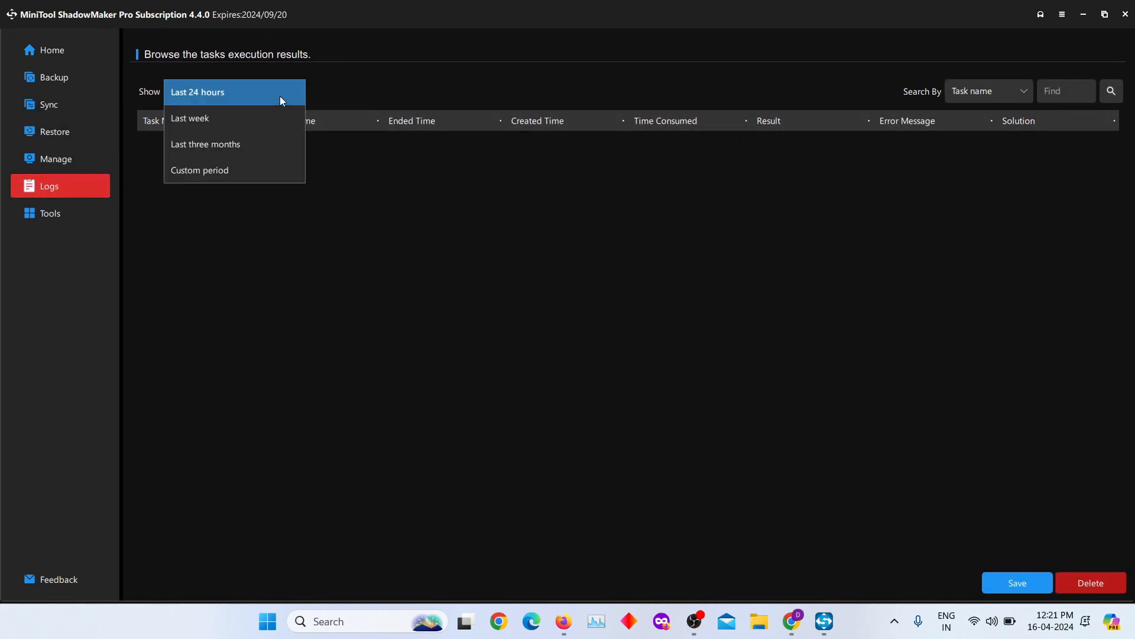
click(594, 277)
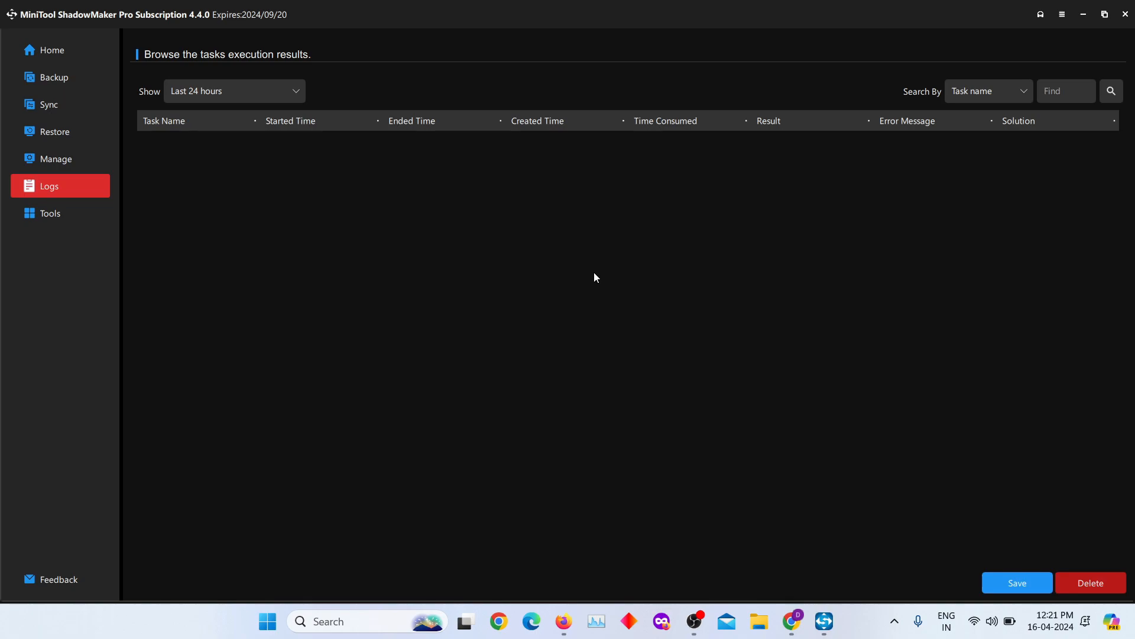
click(51, 216)
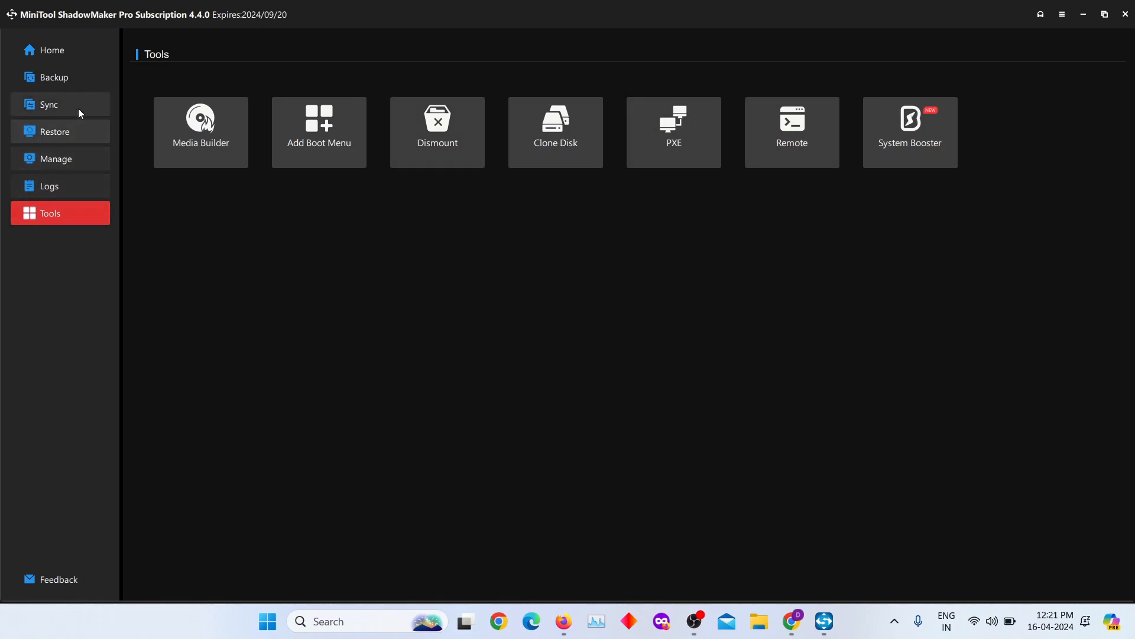
click(63, 51)
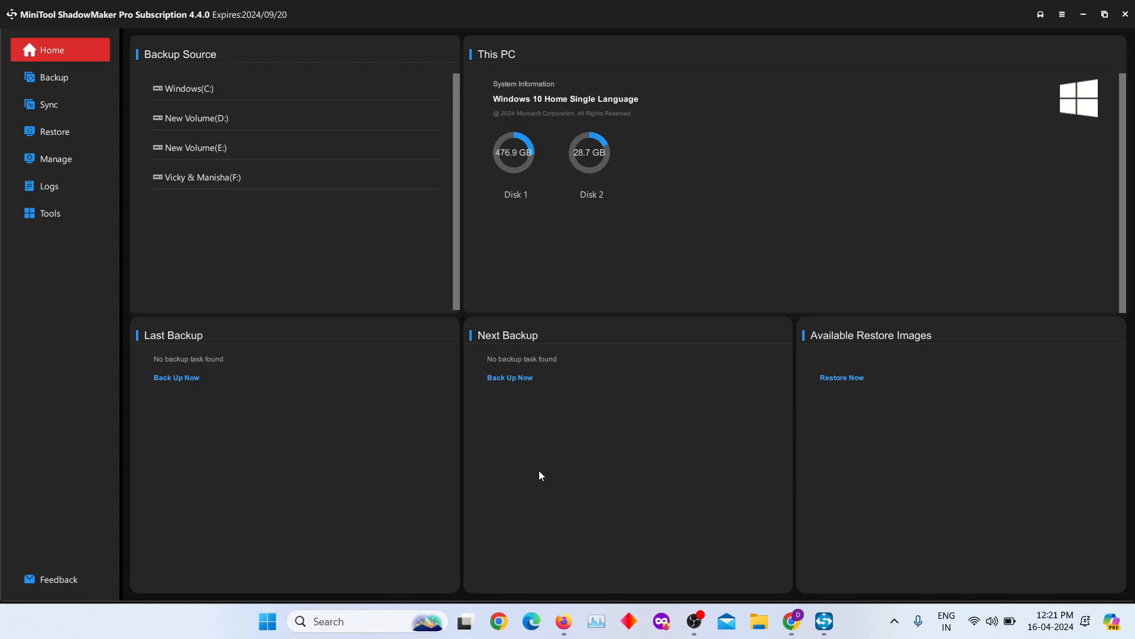
Switch to Chrome to view the MiniTool ShadowMaker Free download page, and minimize the browser window.
key(alt+Tab)
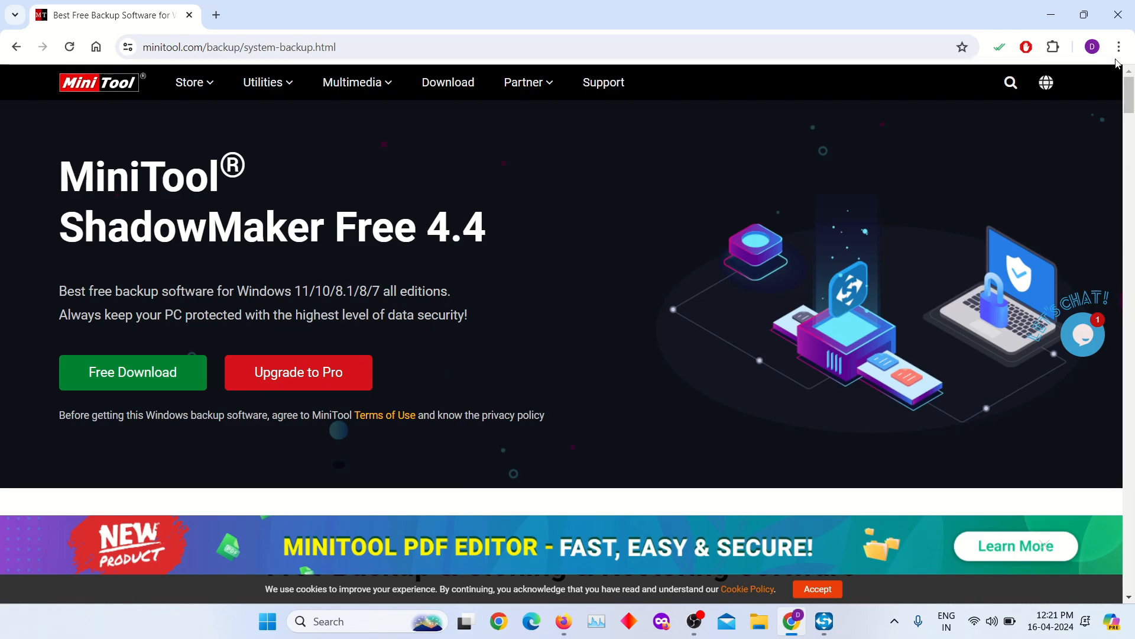
click(1055, 9)
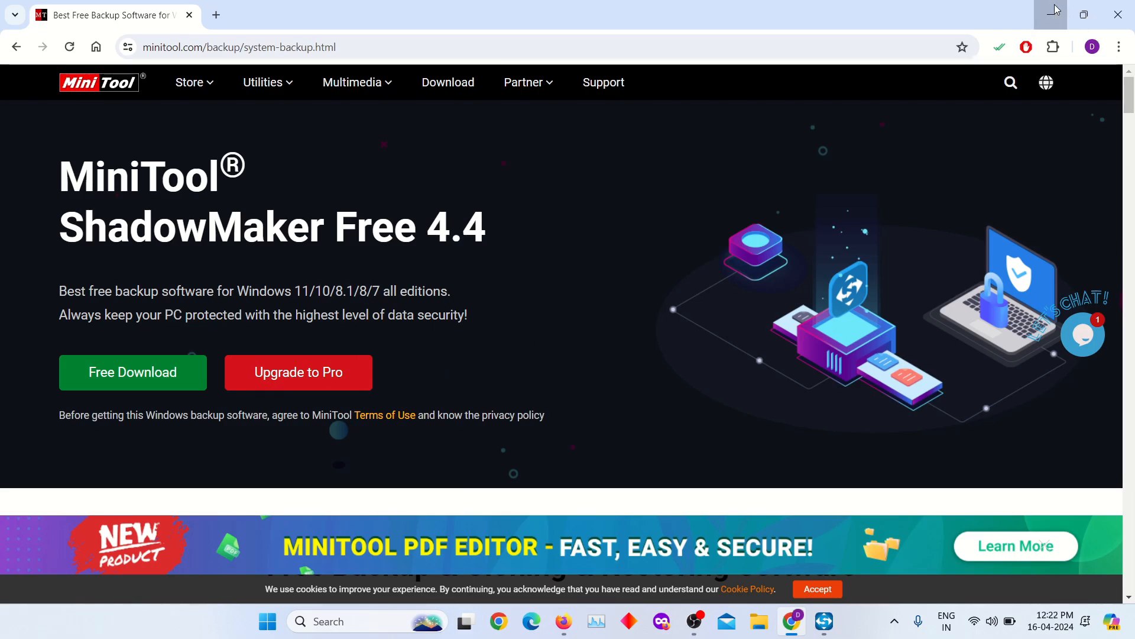